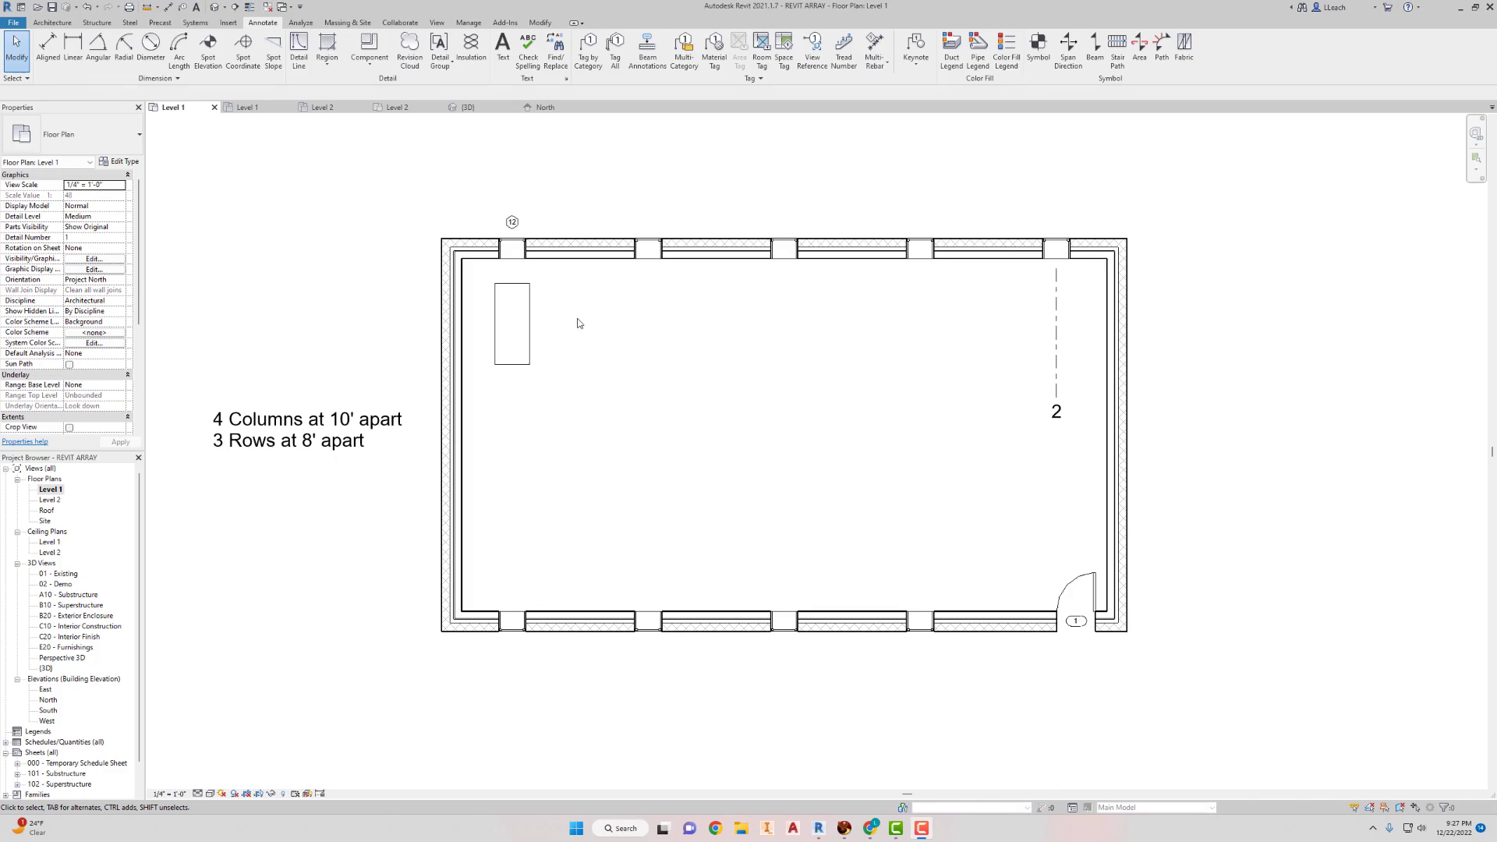
click(529, 320)
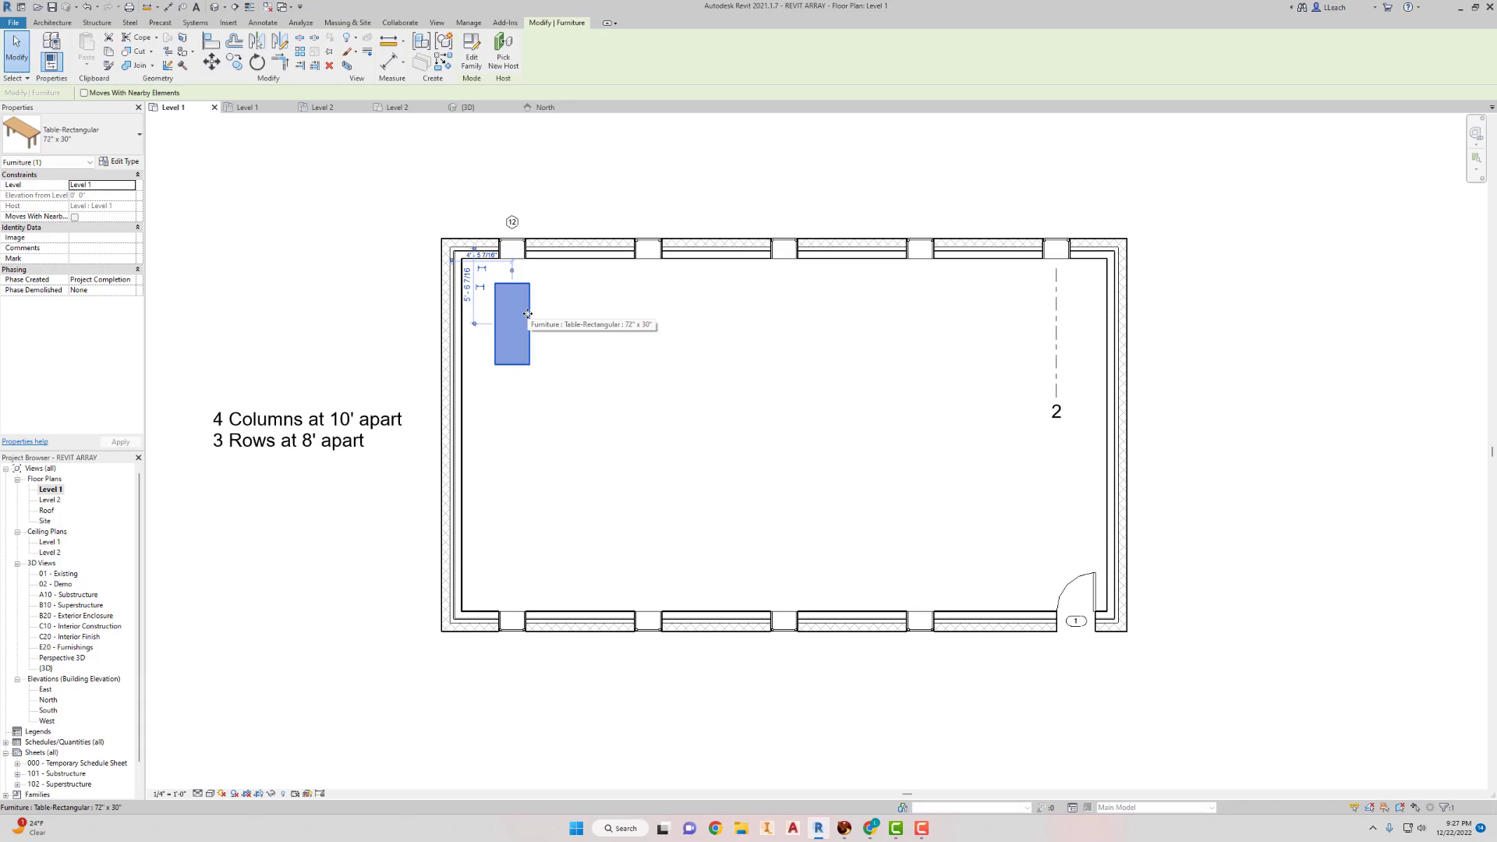
key(a)
key(r)
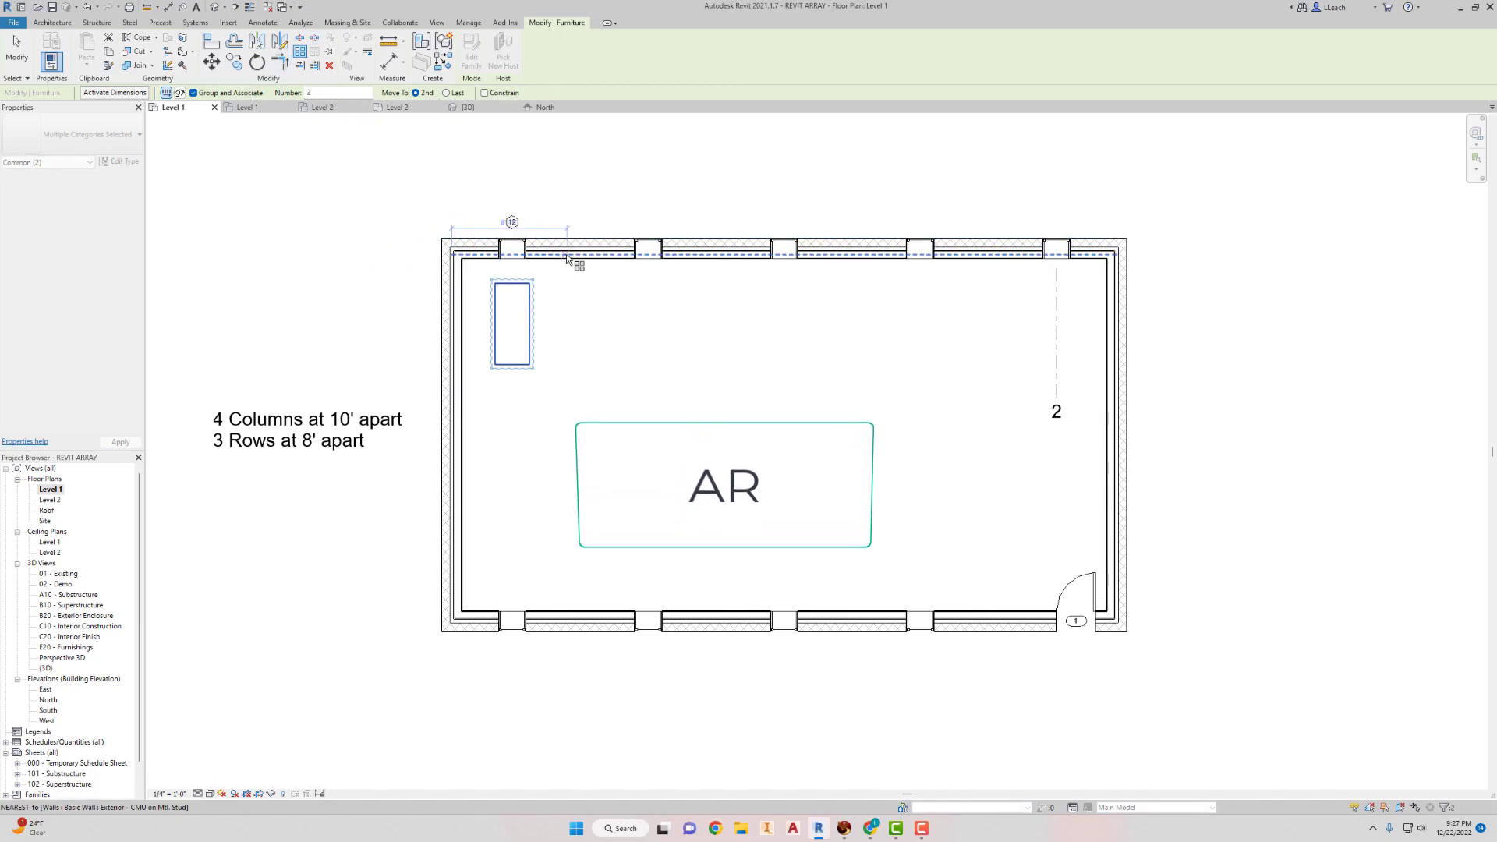
key(Escape)
Array the rectangular table horizontally as 4 grouped items, placing the second item 10' from the first.
click(515, 313)
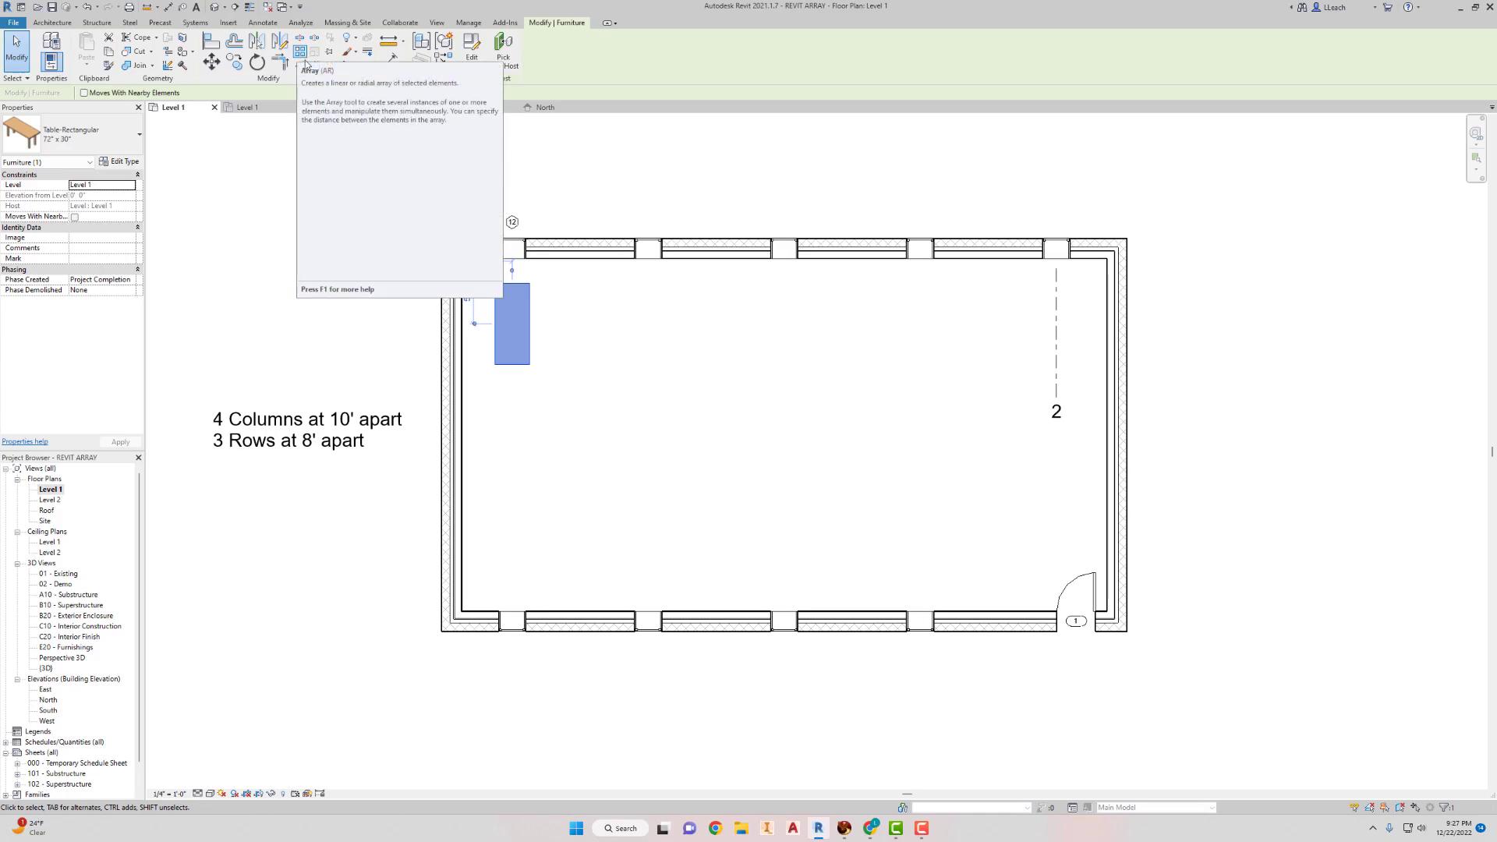
click(313, 65)
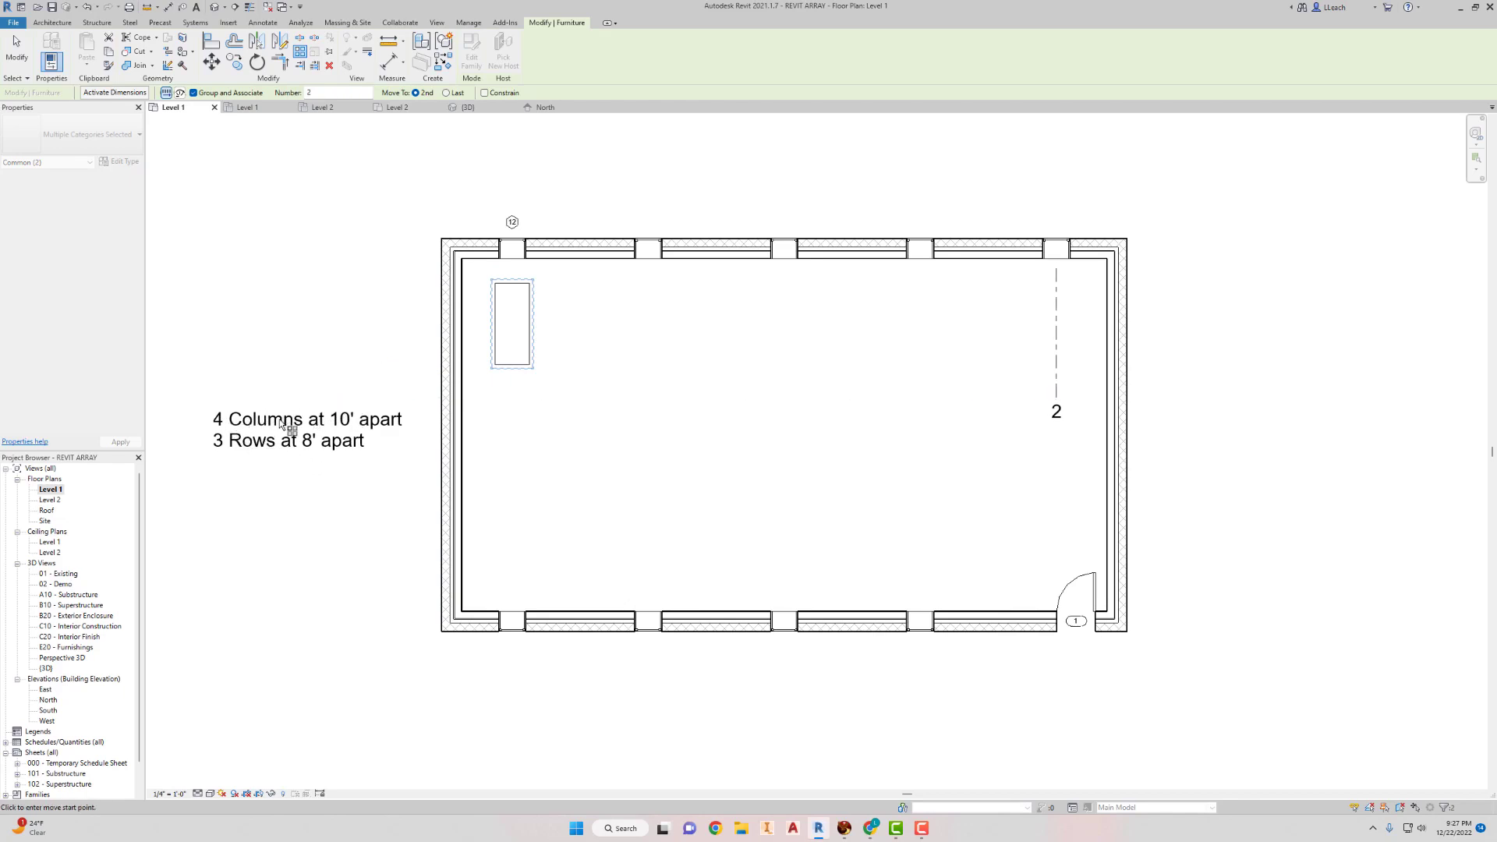
double_click(309, 92)
text(4)
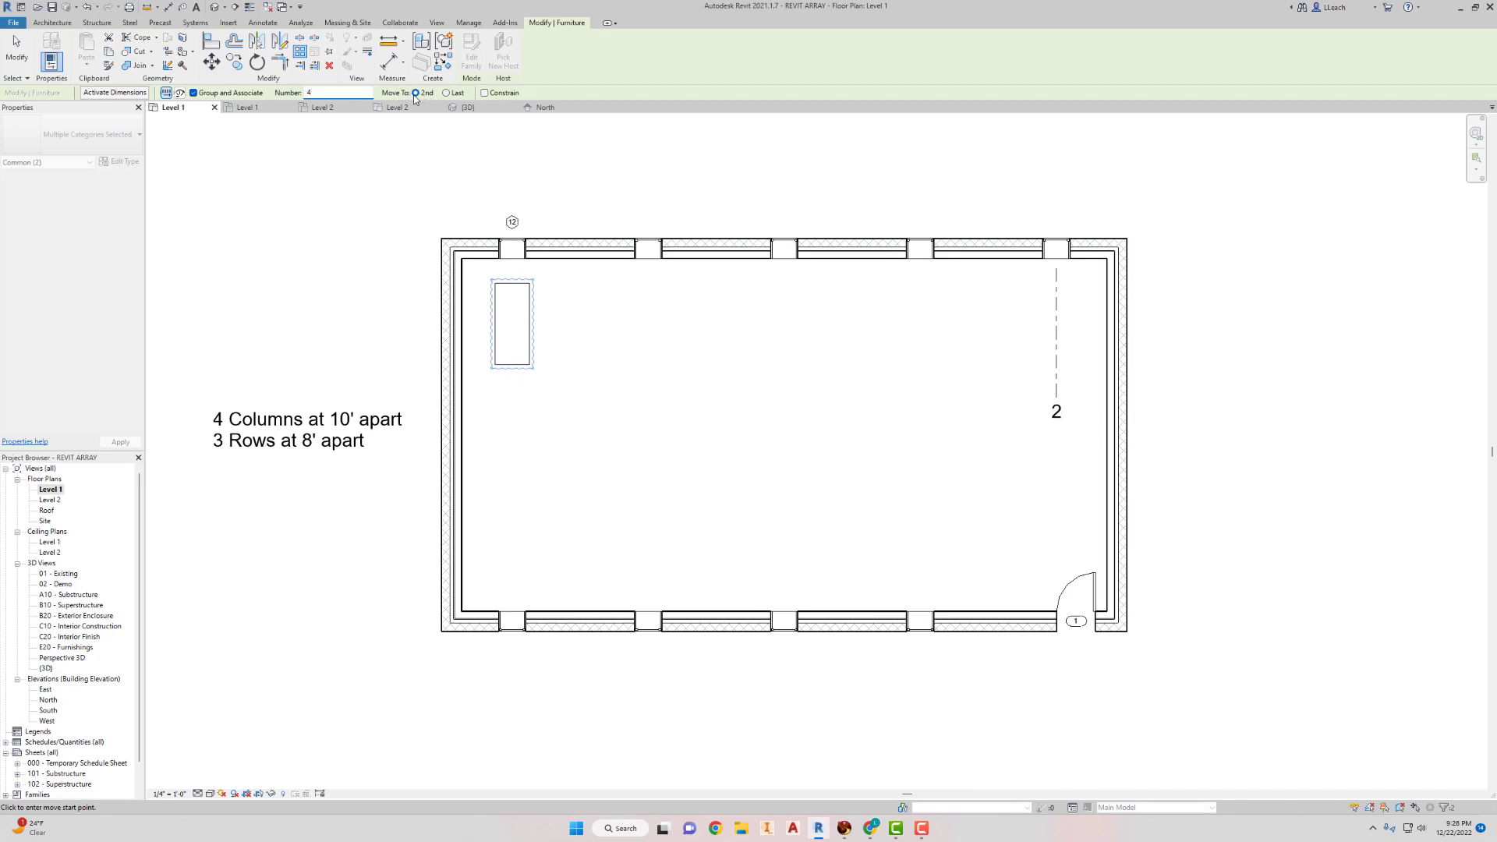
click(512, 324)
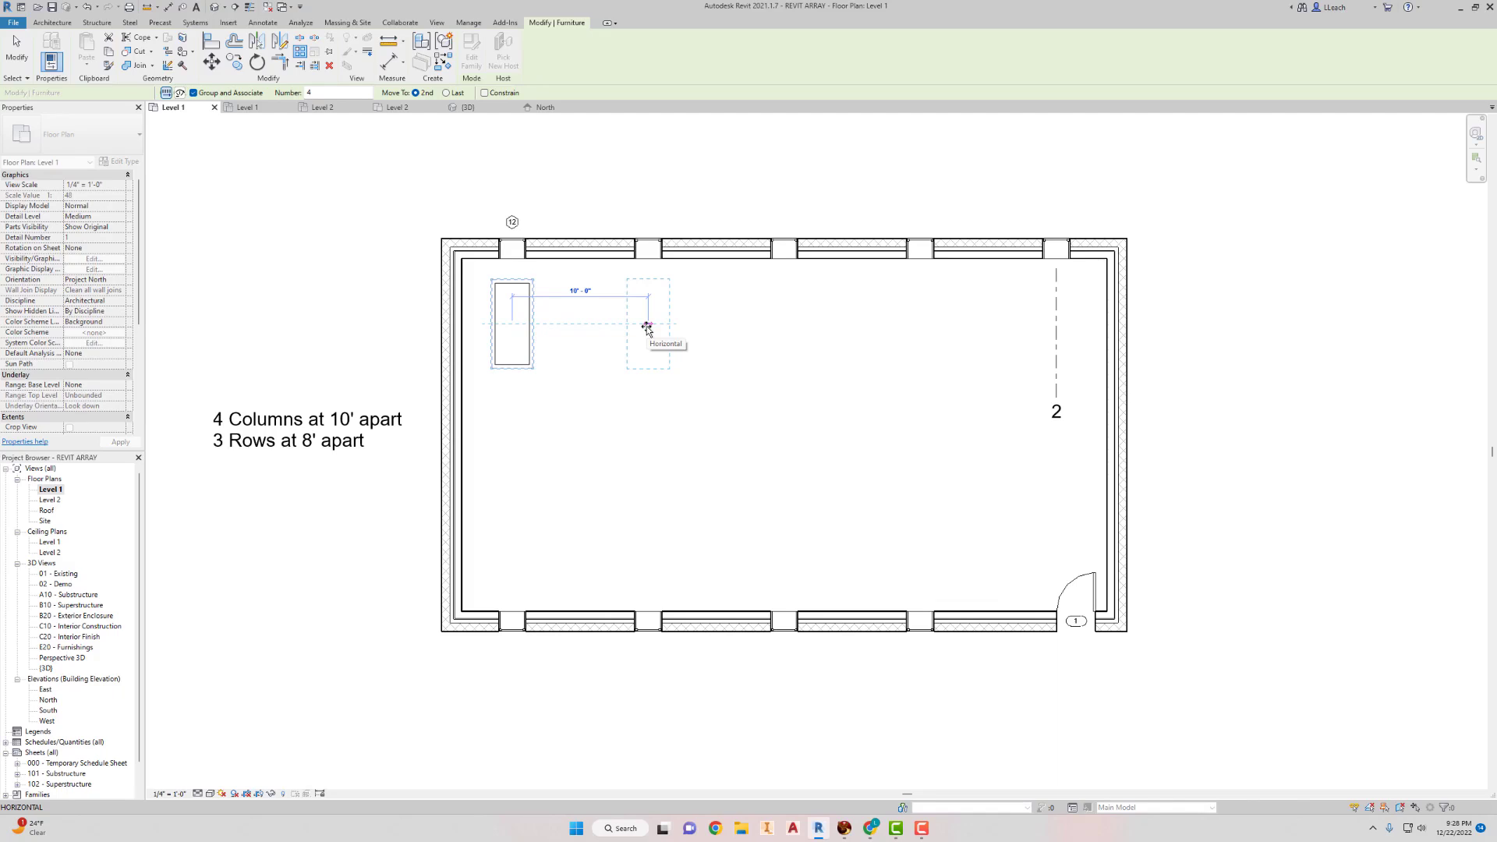
click(646, 326)
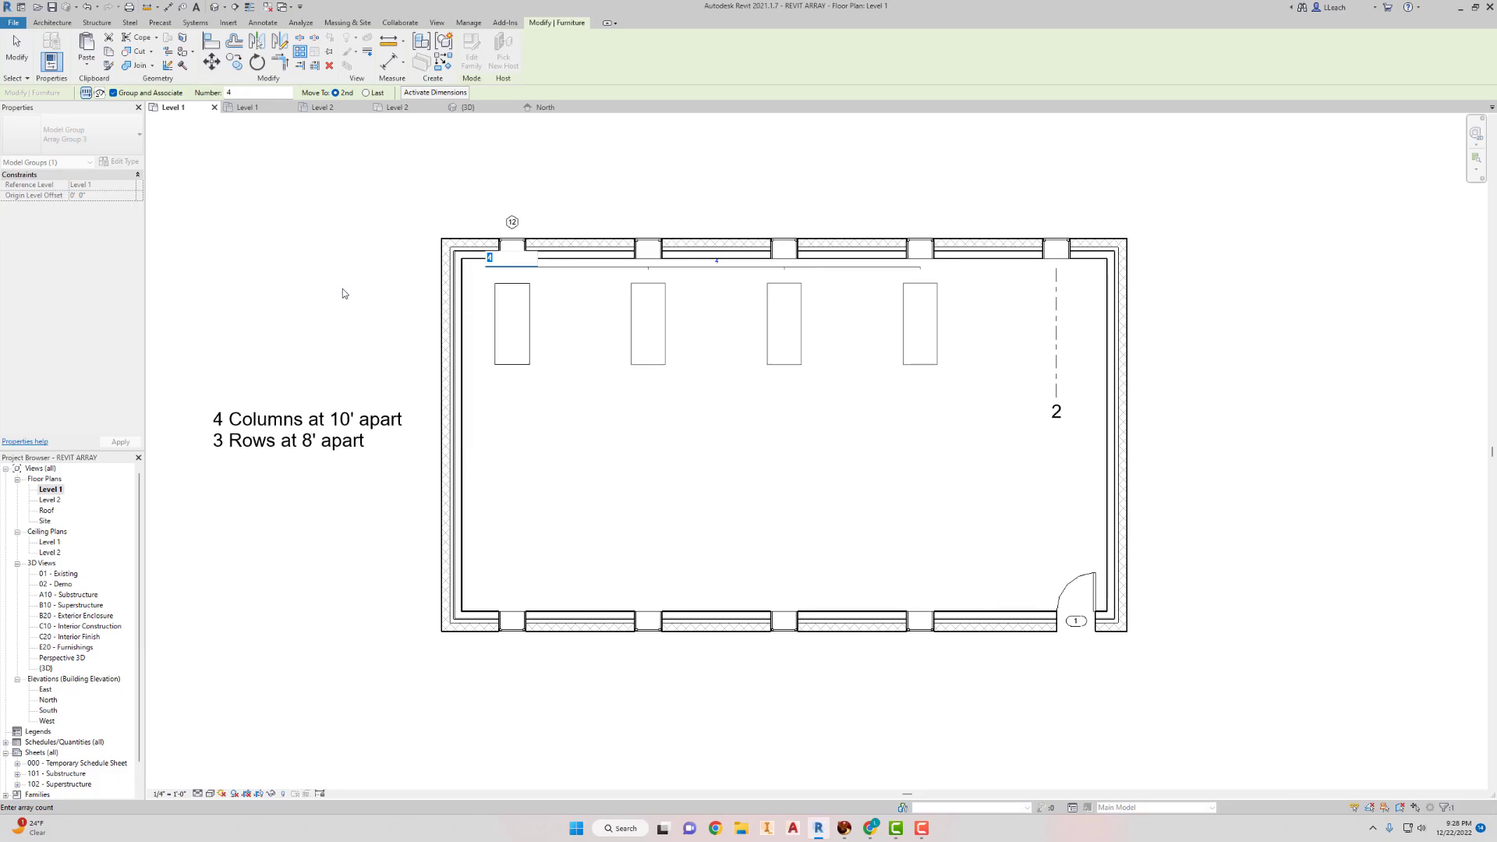
key(Return)
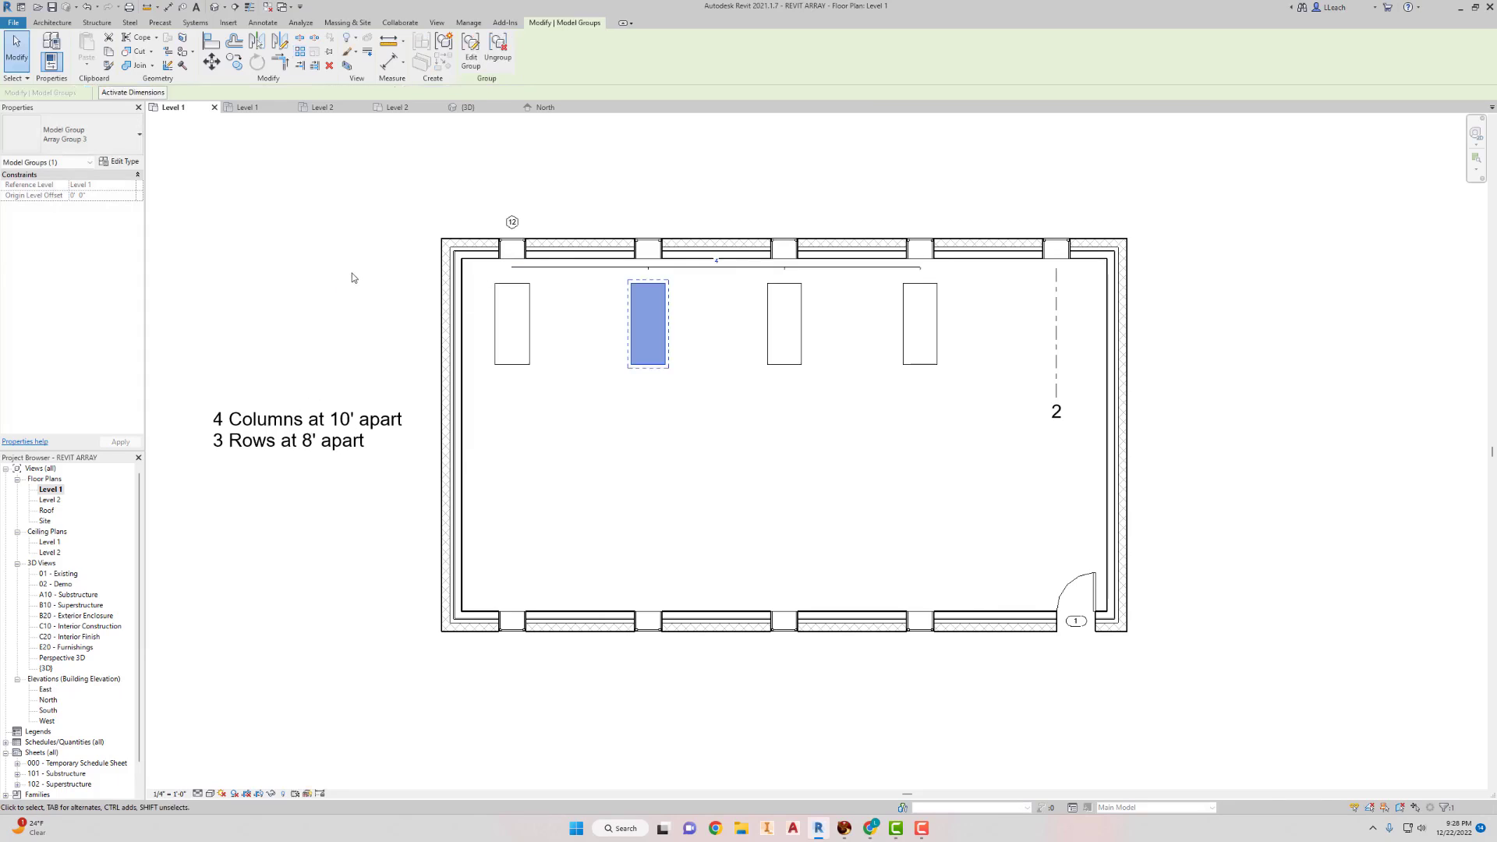
click(272, 208)
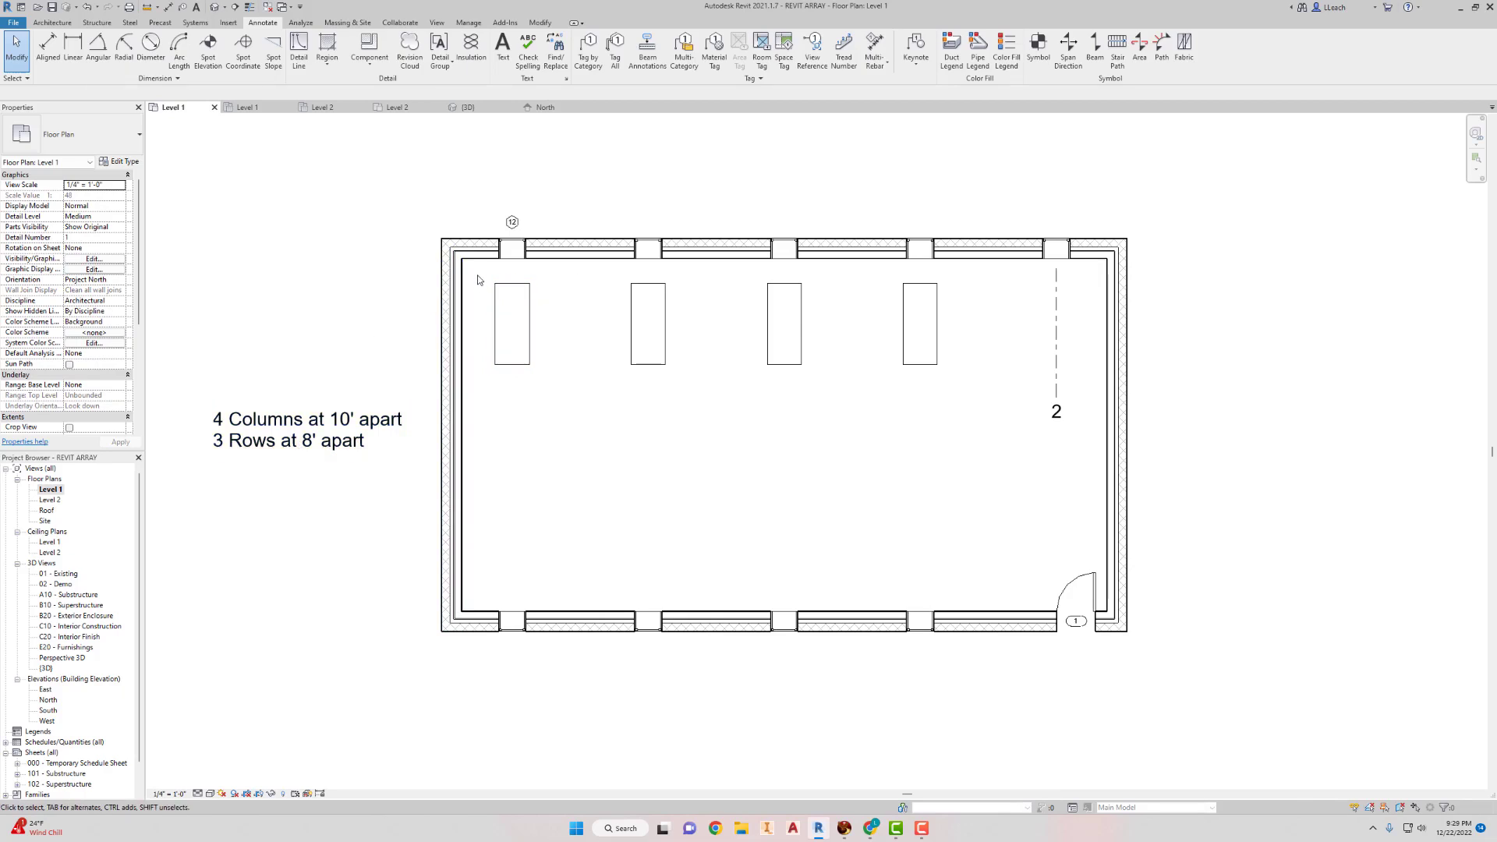
Array the row of four tables vertically downward as 3 grouped rows spaced 8' apart.
drag(478, 275, 961, 387)
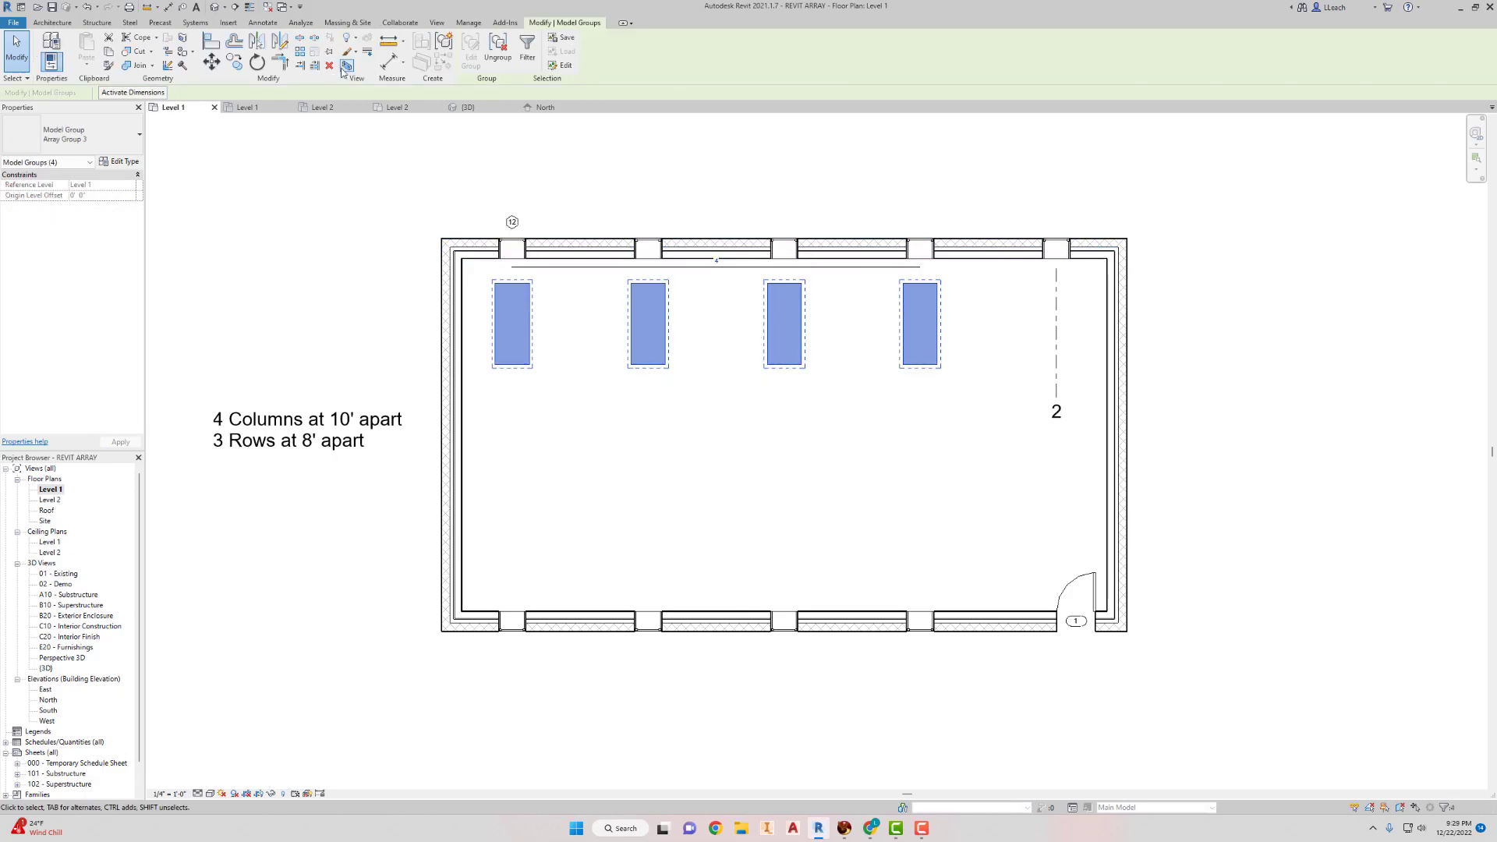
click(300, 51)
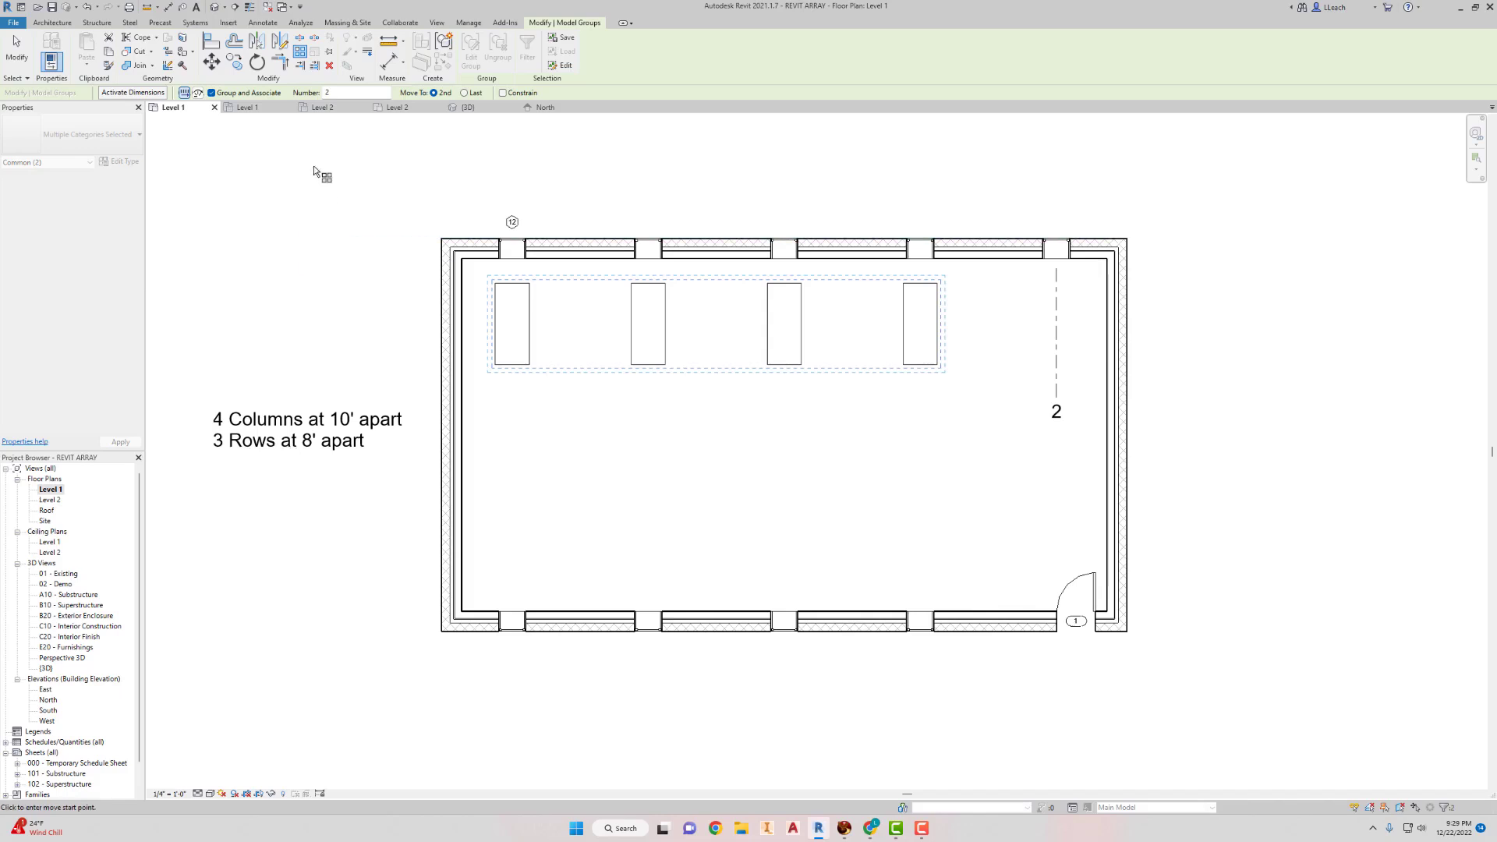
double_click(330, 93)
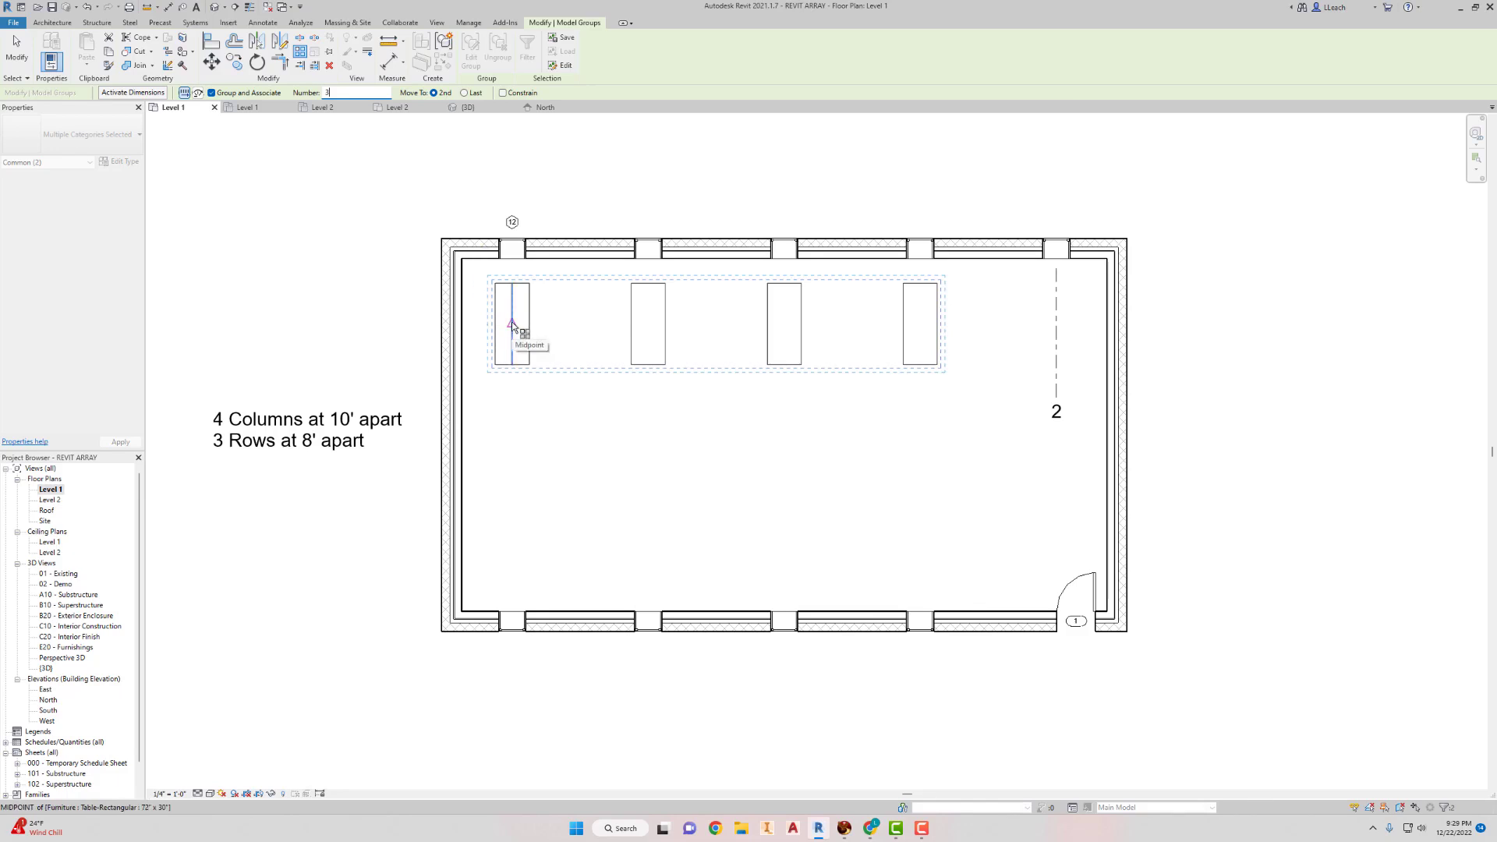
click(511, 321)
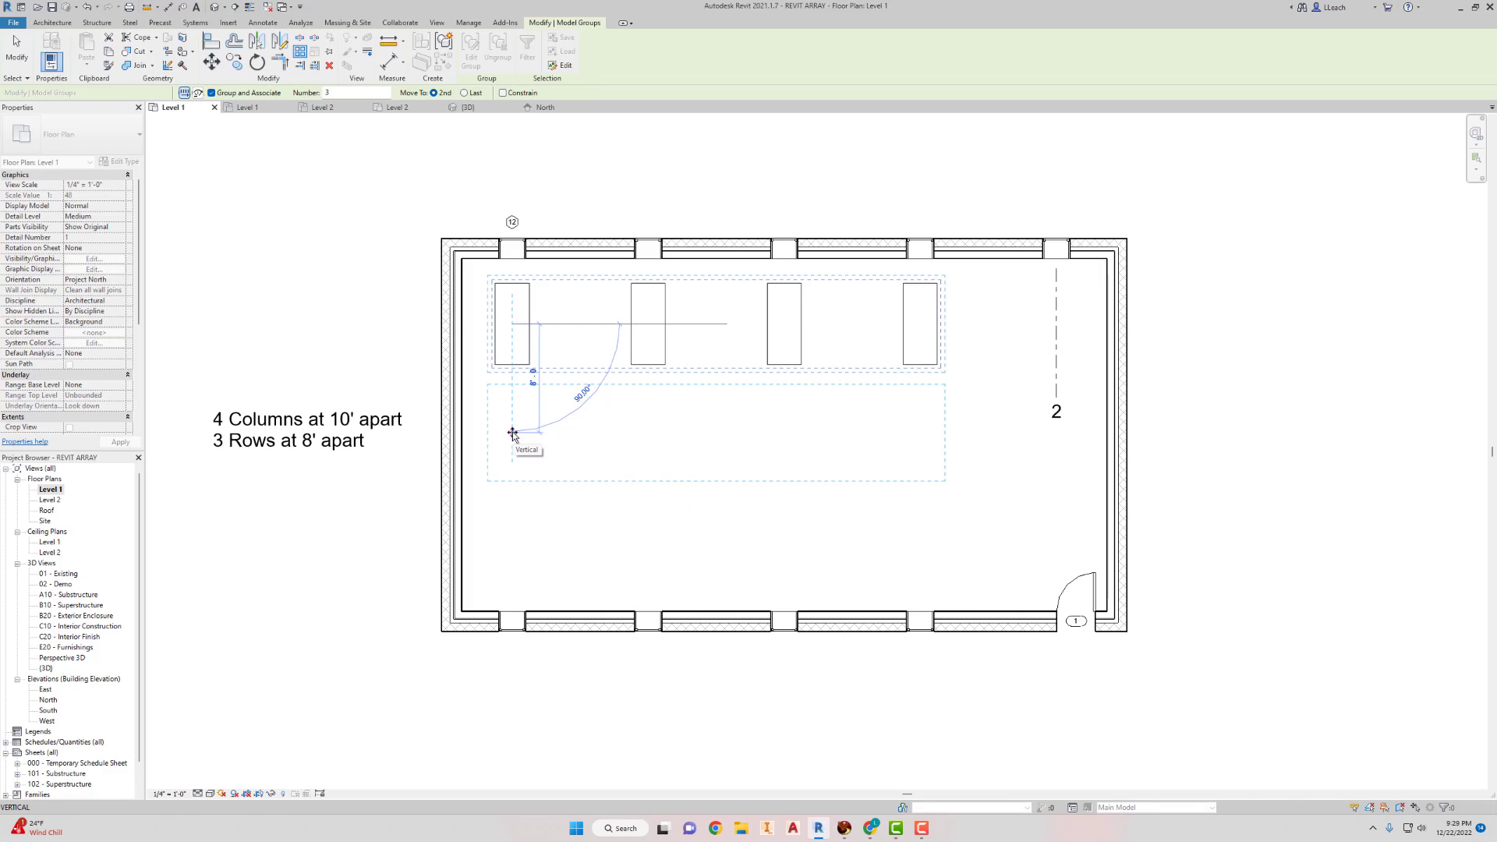
click(512, 433)
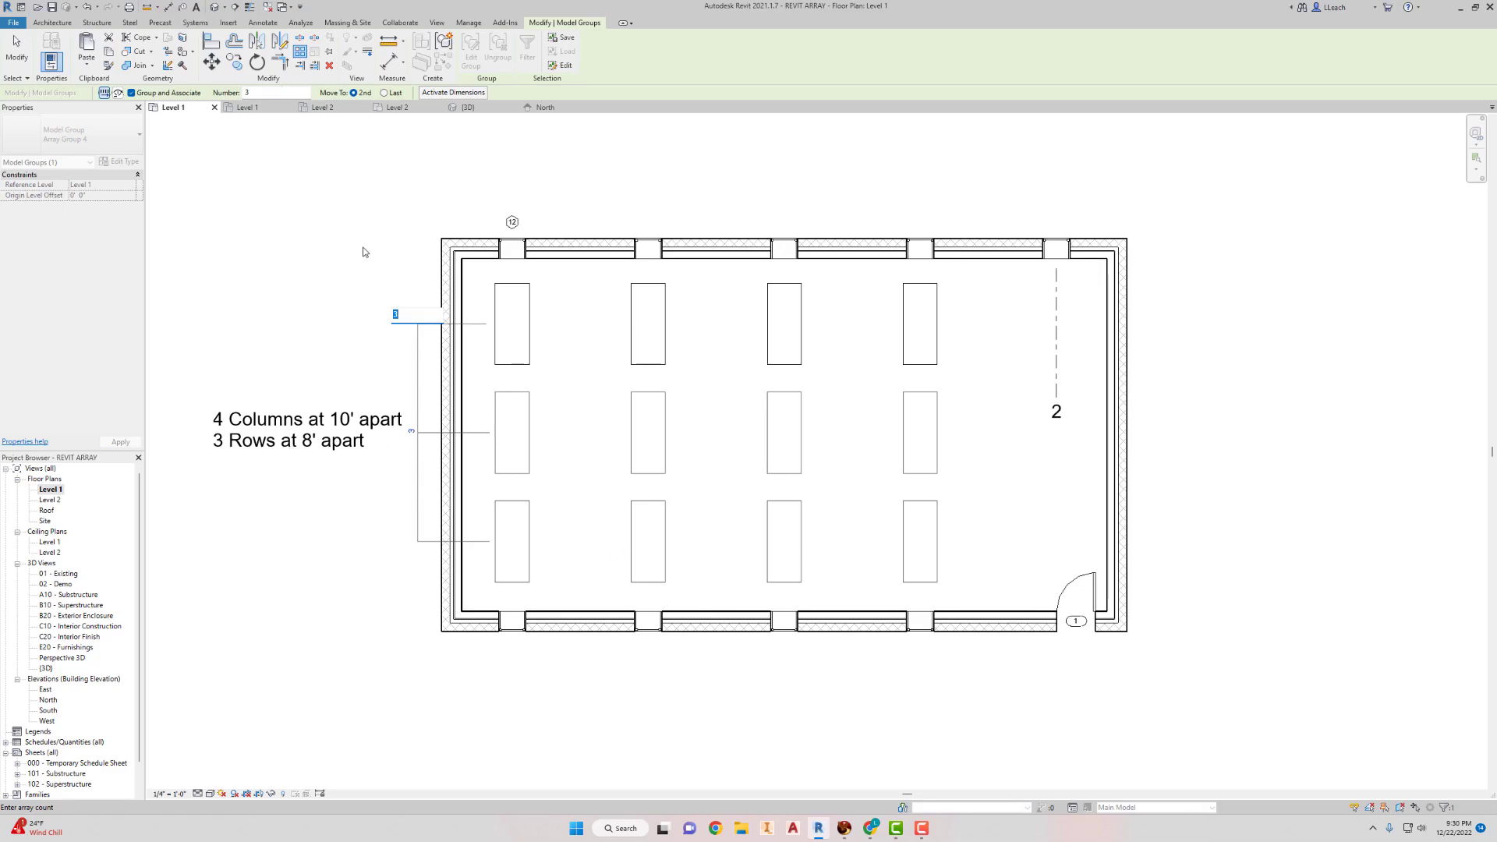
click(18, 55)
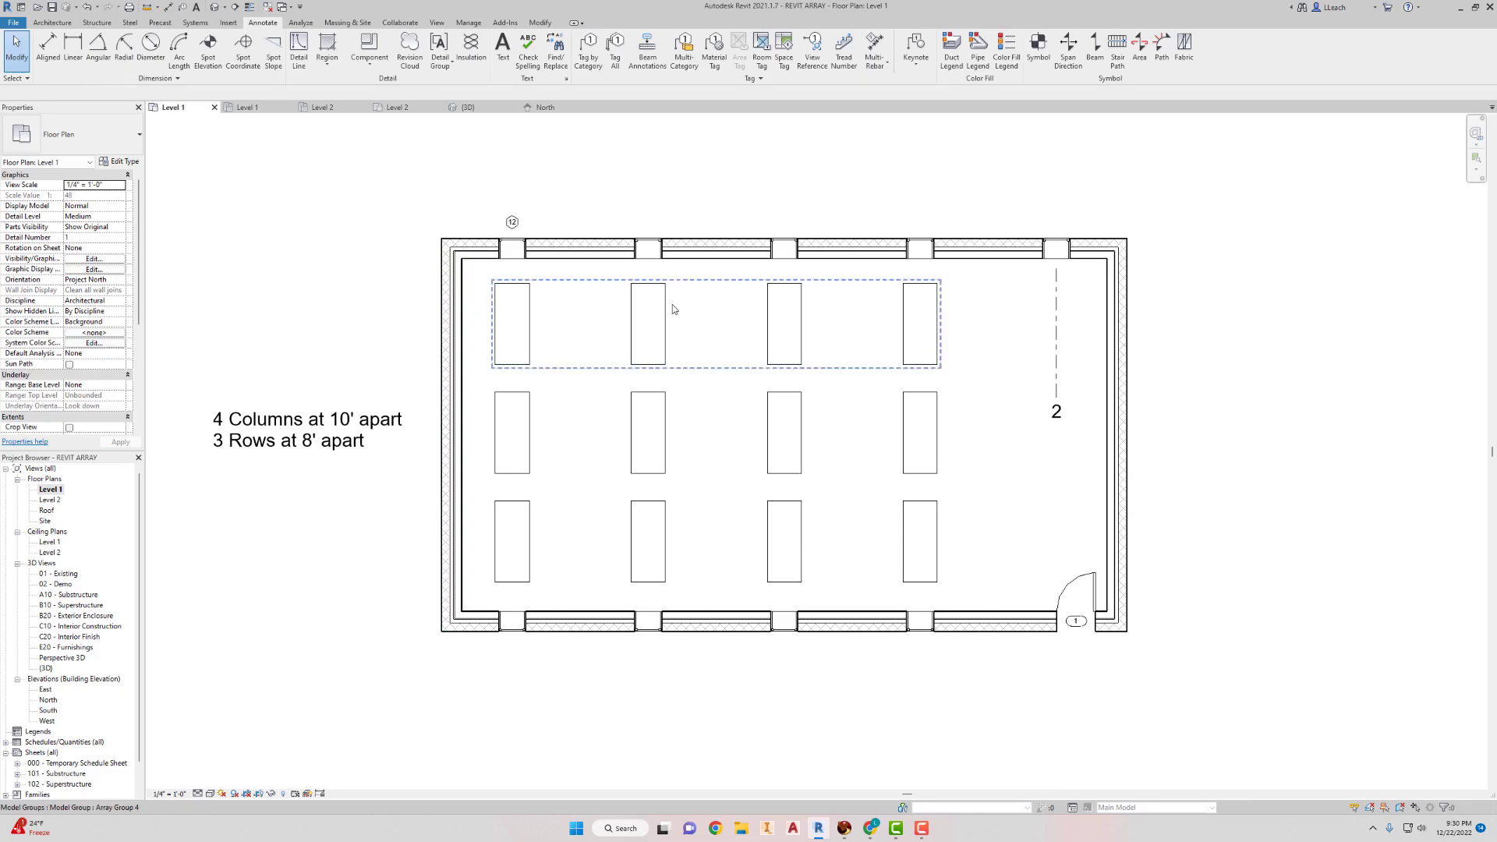
Delete the bottom and middle rows of arrayed tables.
click(665, 328)
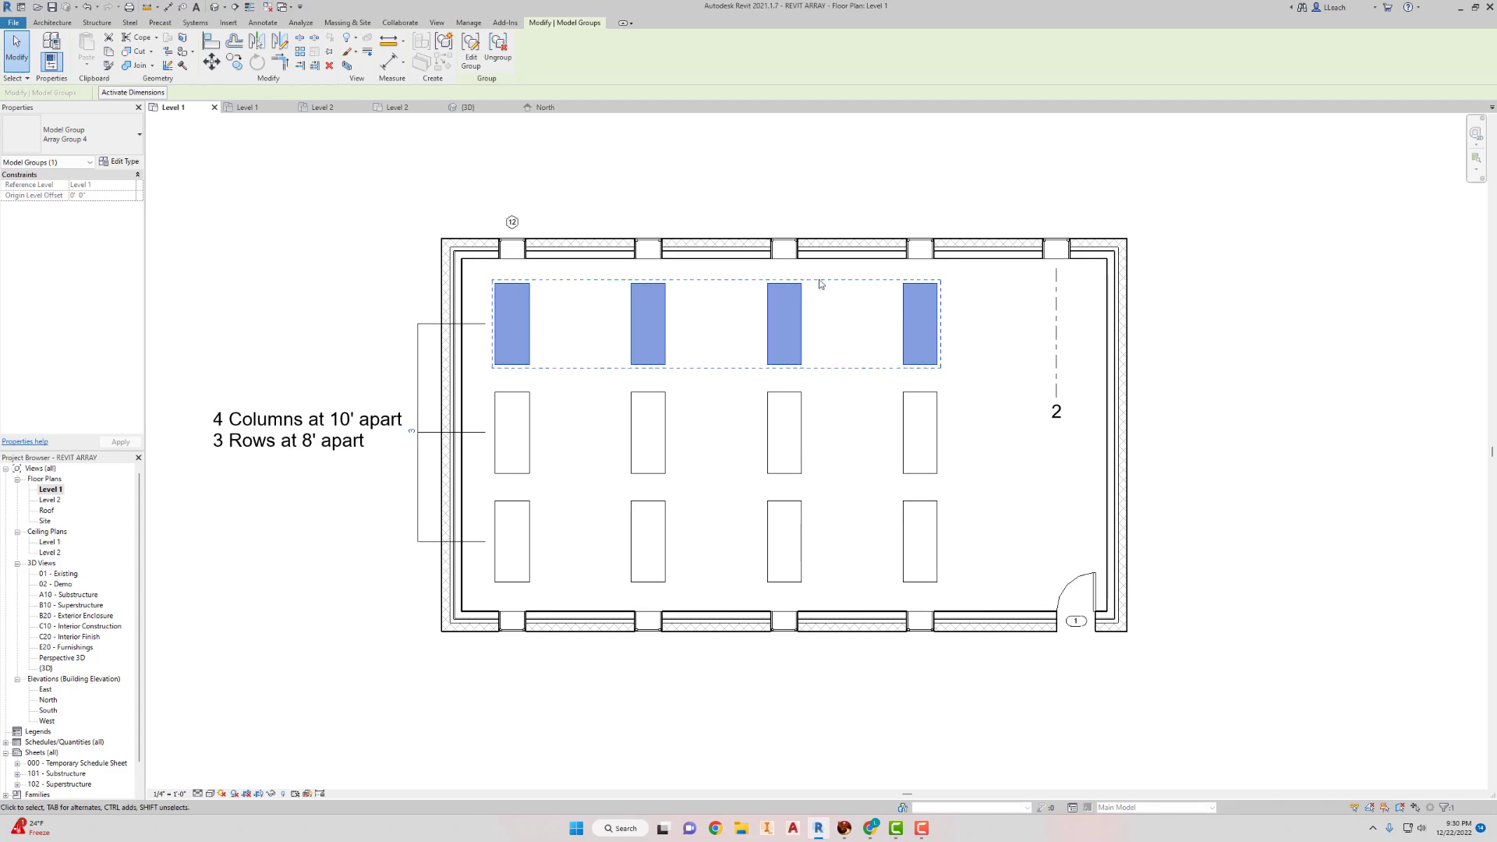
click(739, 278)
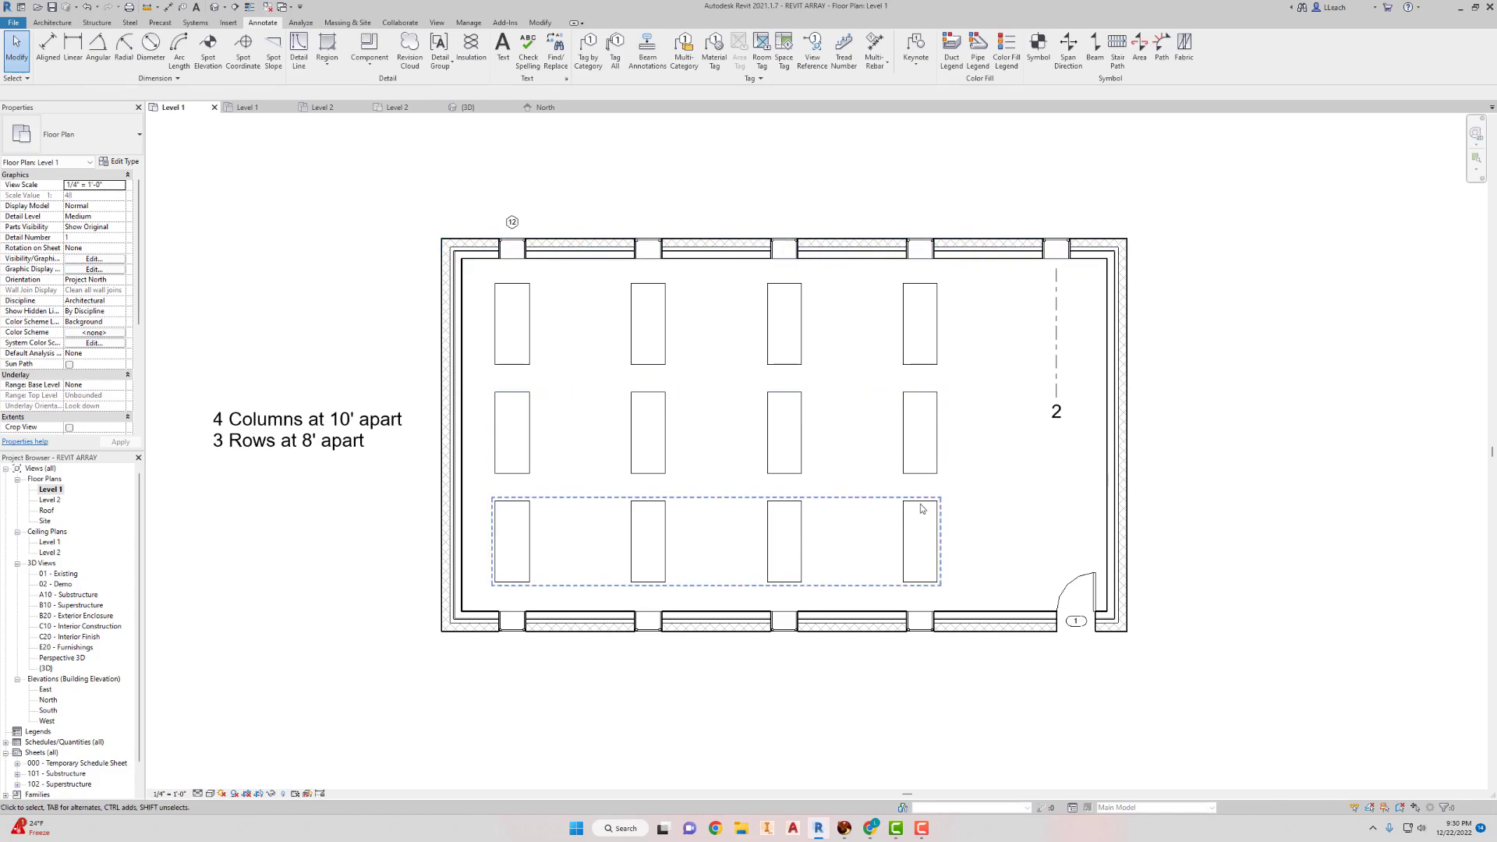
click(636, 507)
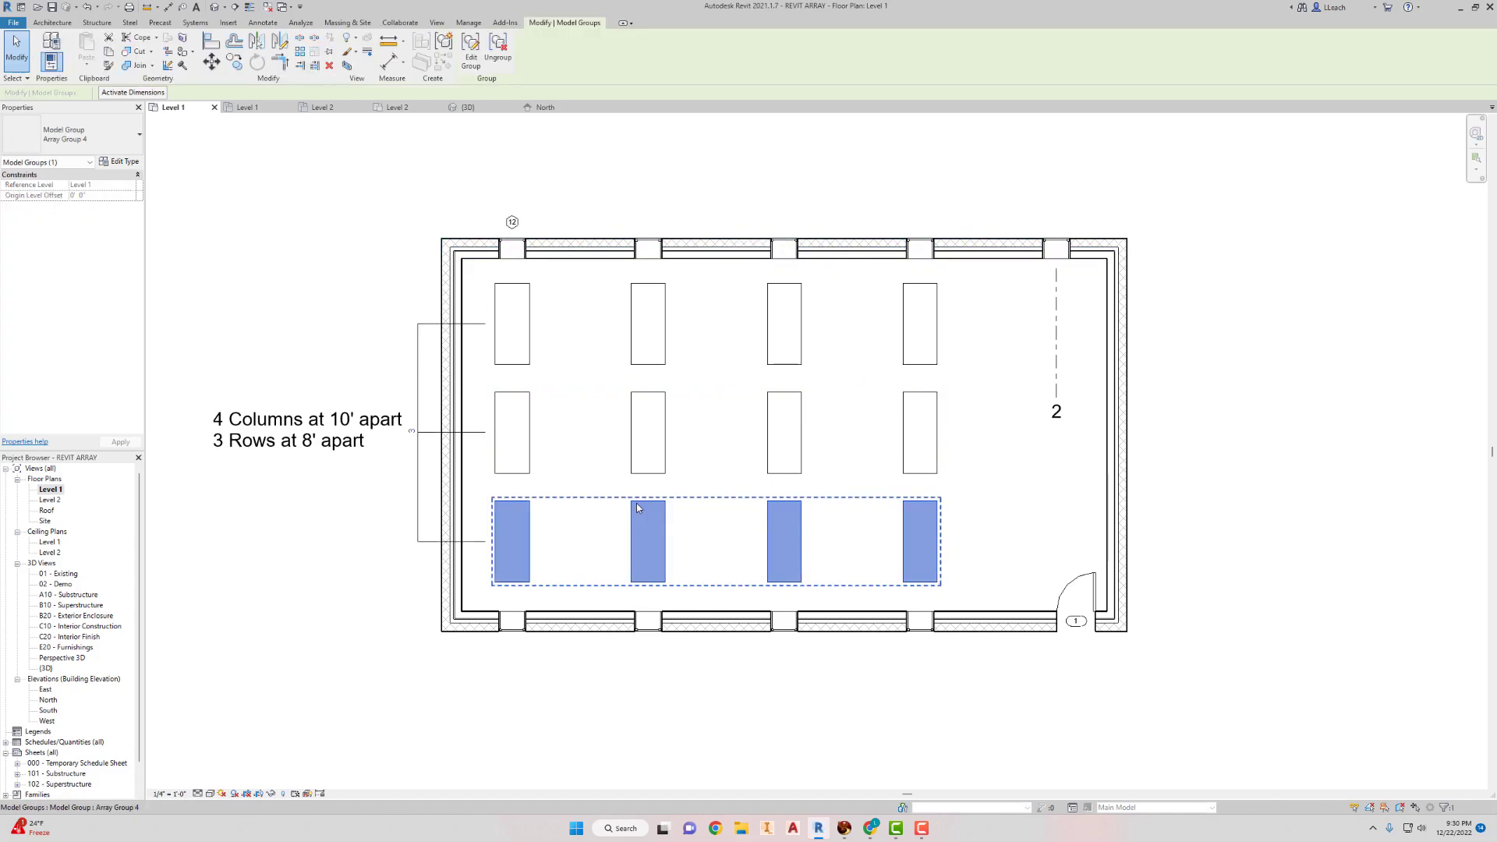
key(Delete)
click(656, 456)
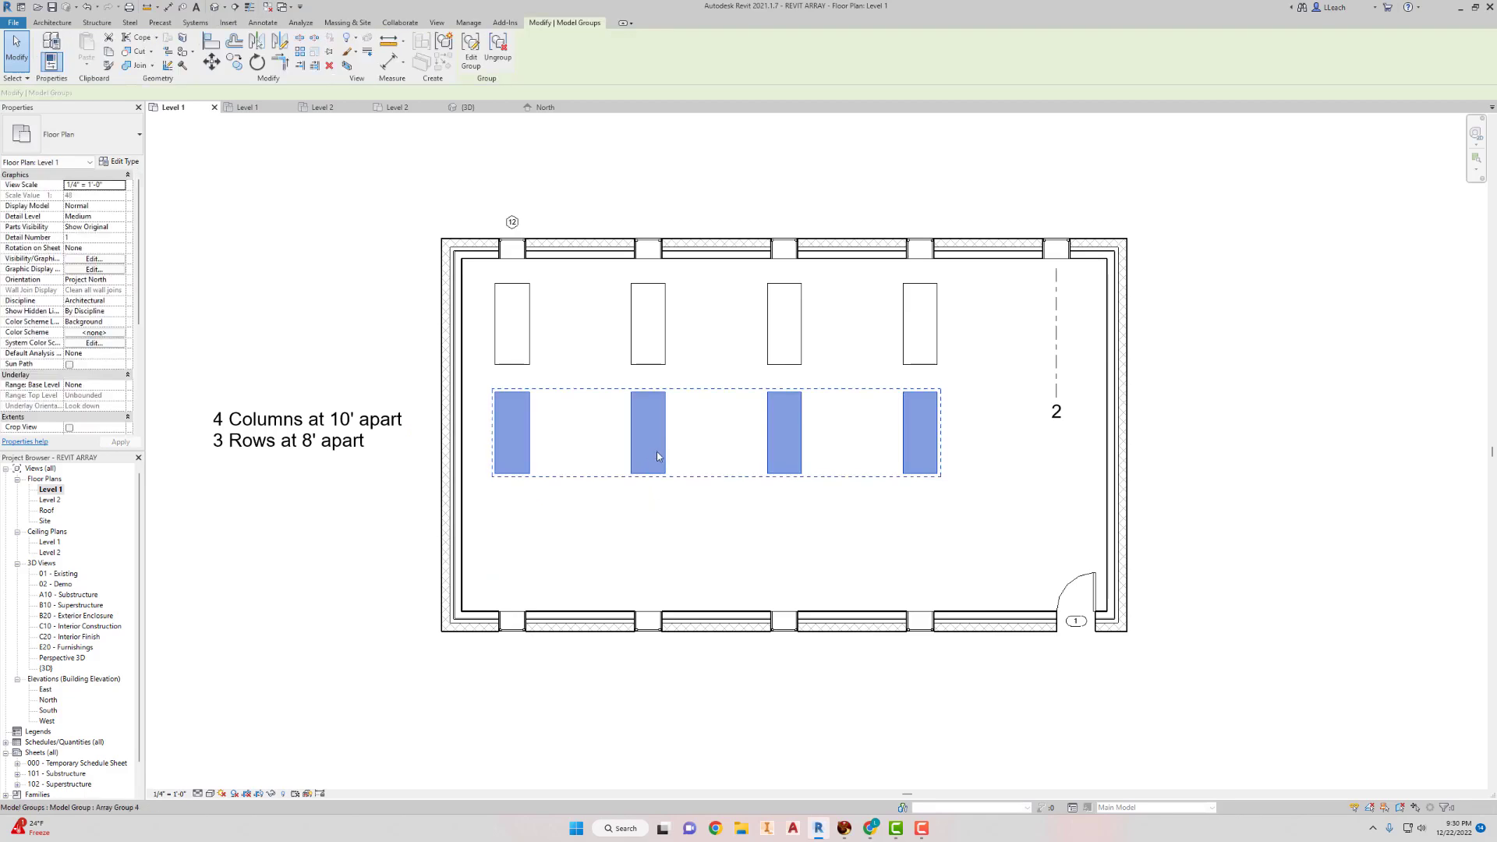
key(Delete)
Ungroup the remaining row and delete its second, third and fourth tables.
click(638, 368)
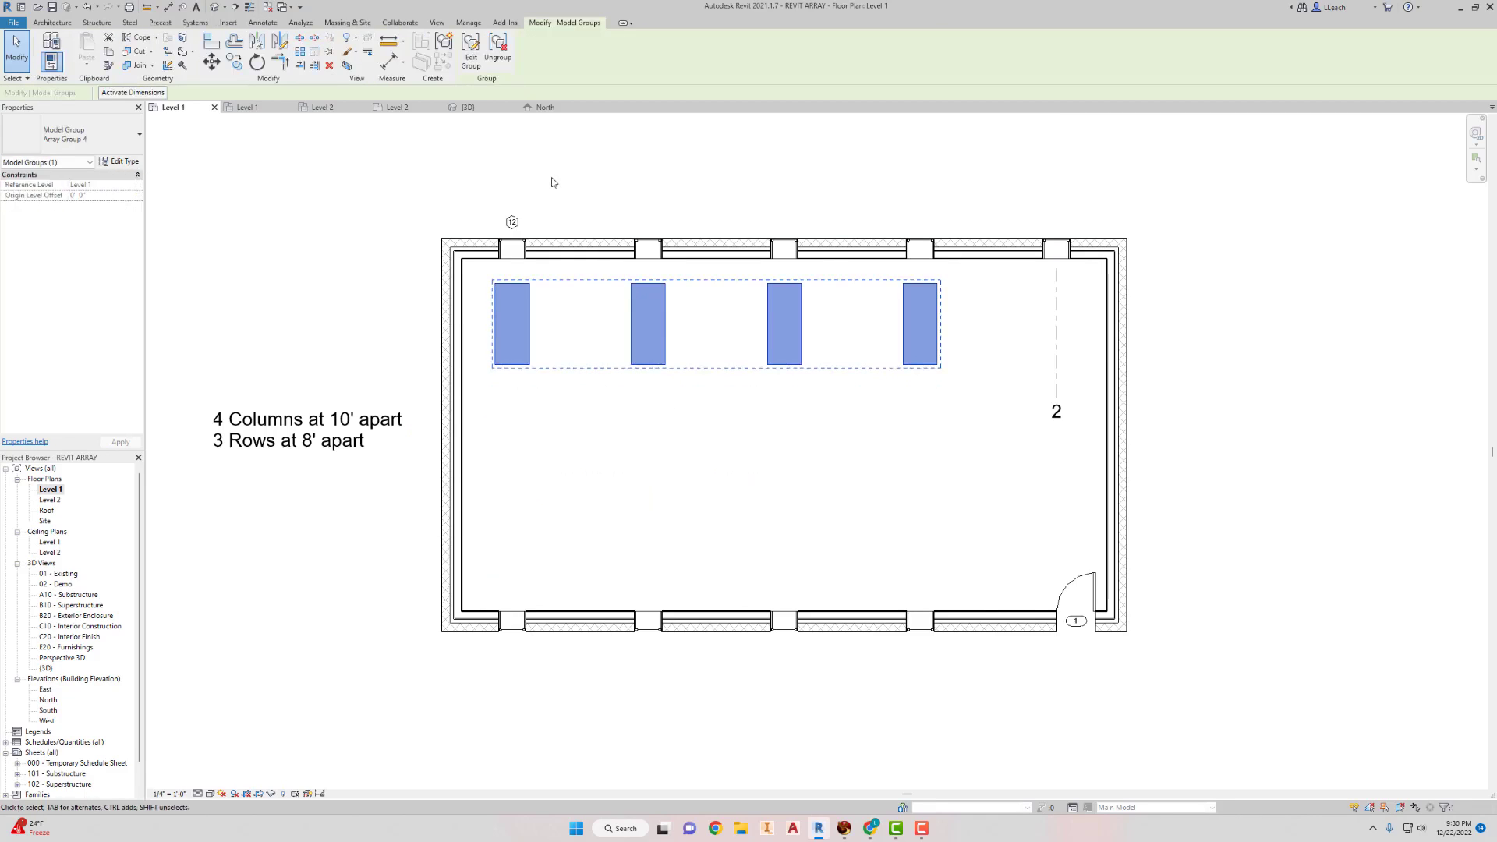
click(497, 48)
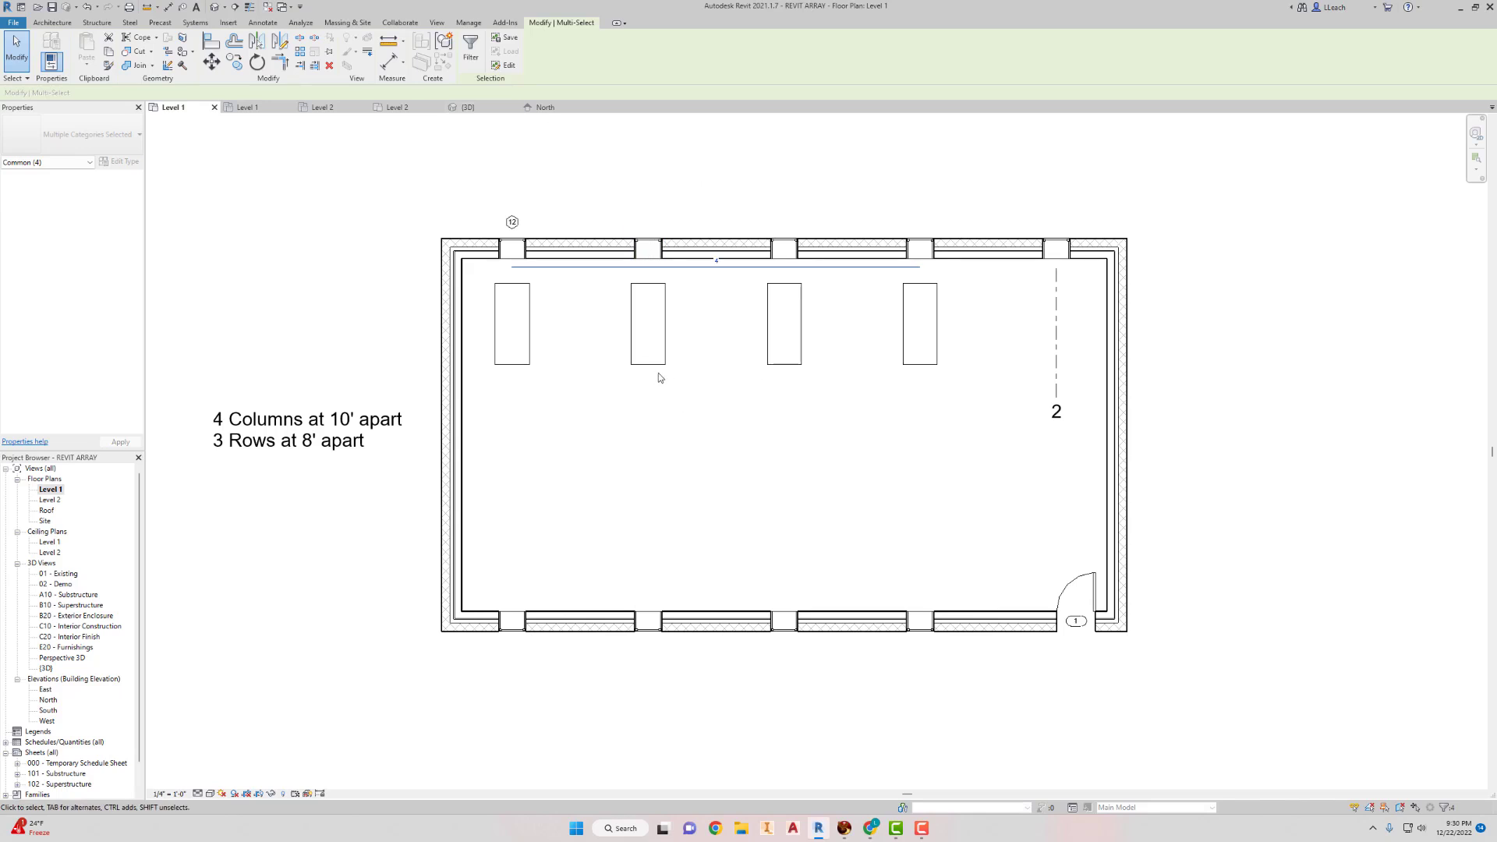
click(665, 324)
key(Delete)
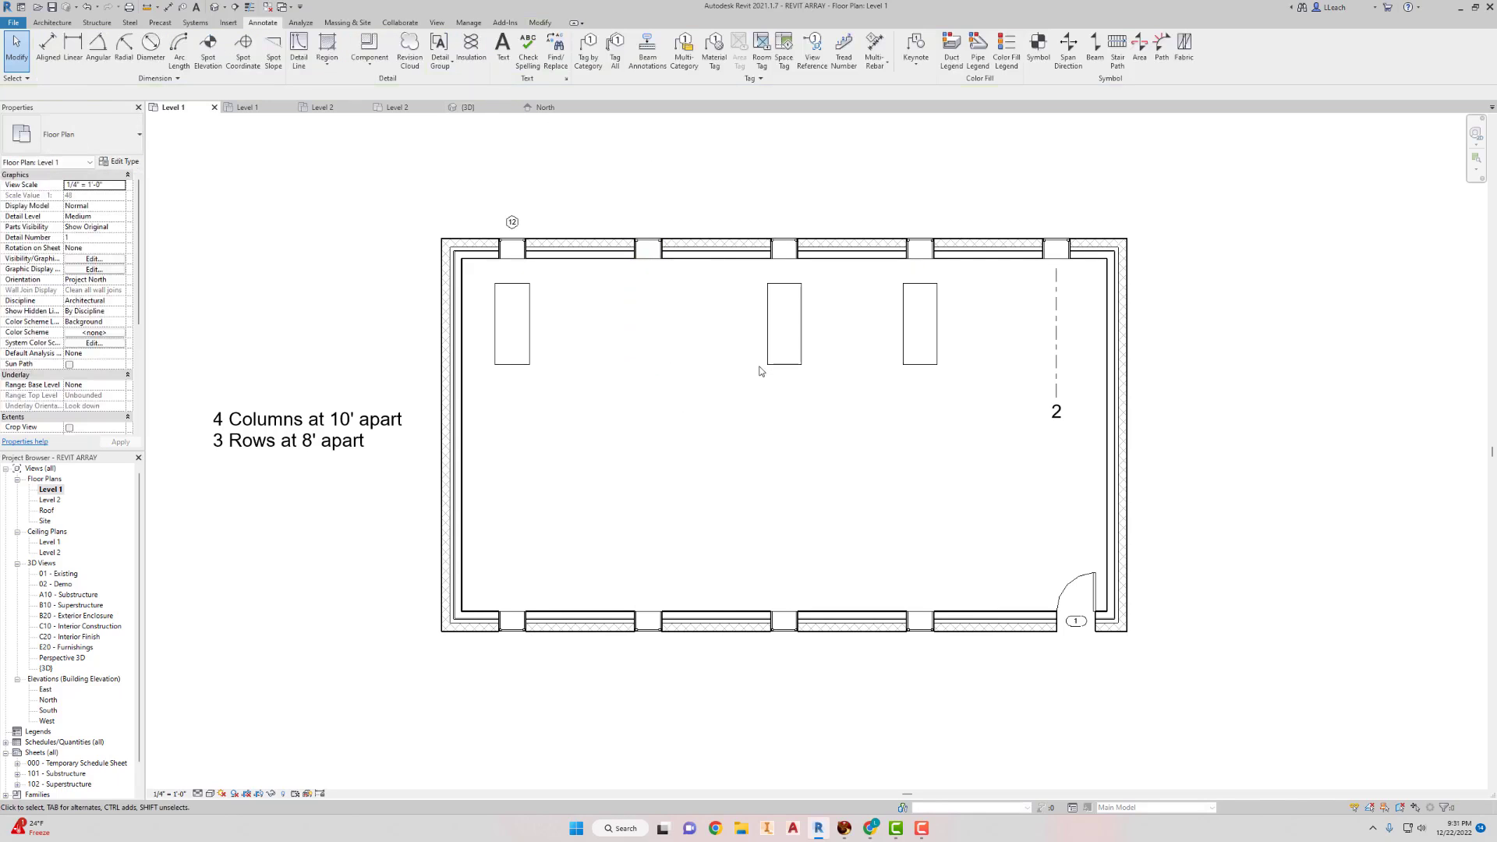
click(784, 327)
key(Delete)
click(920, 328)
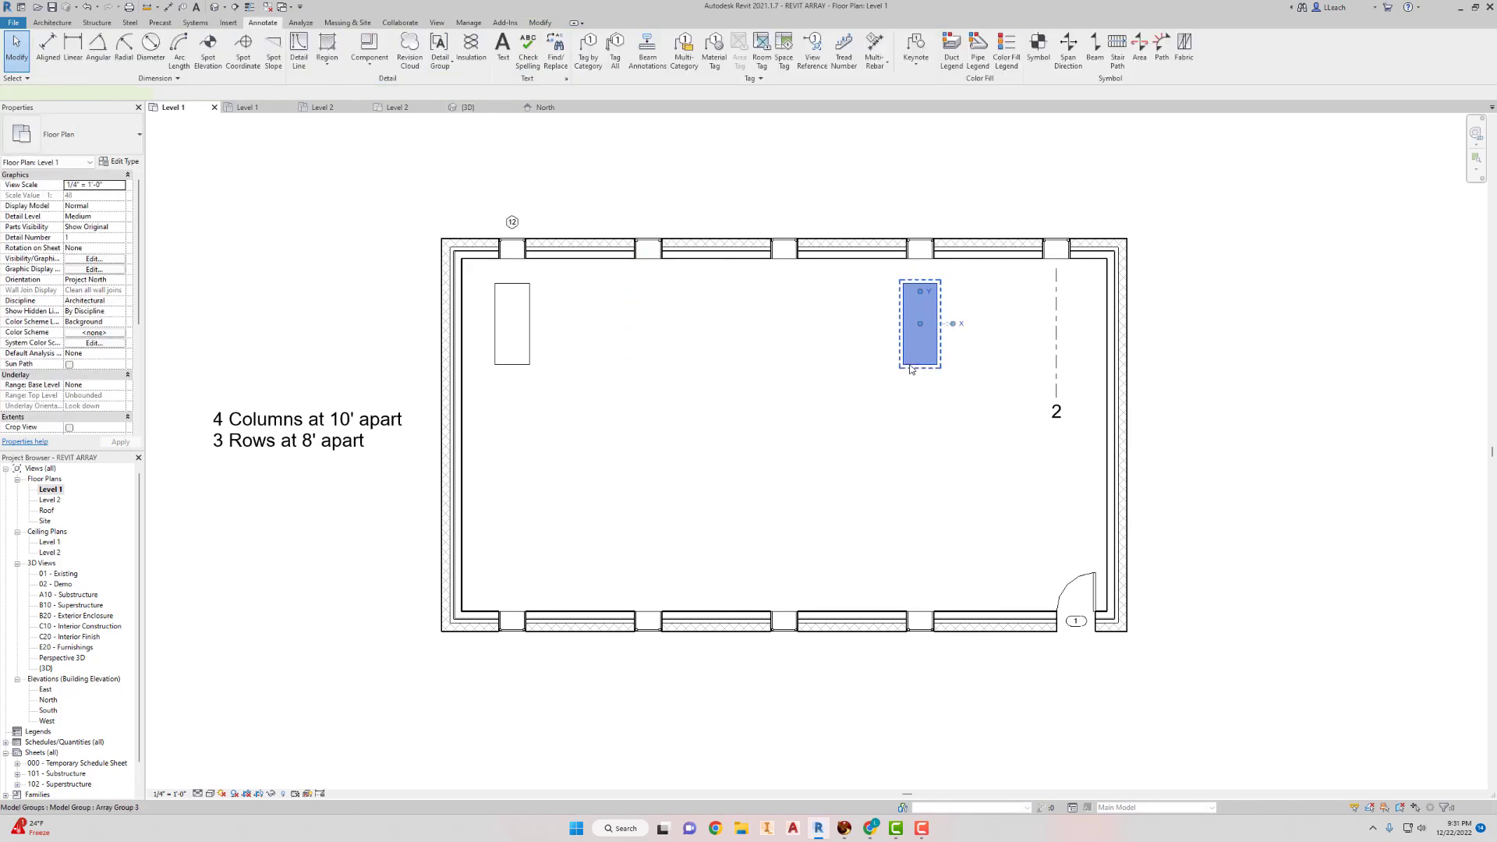
click(616, 357)
click(908, 363)
key(Delete)
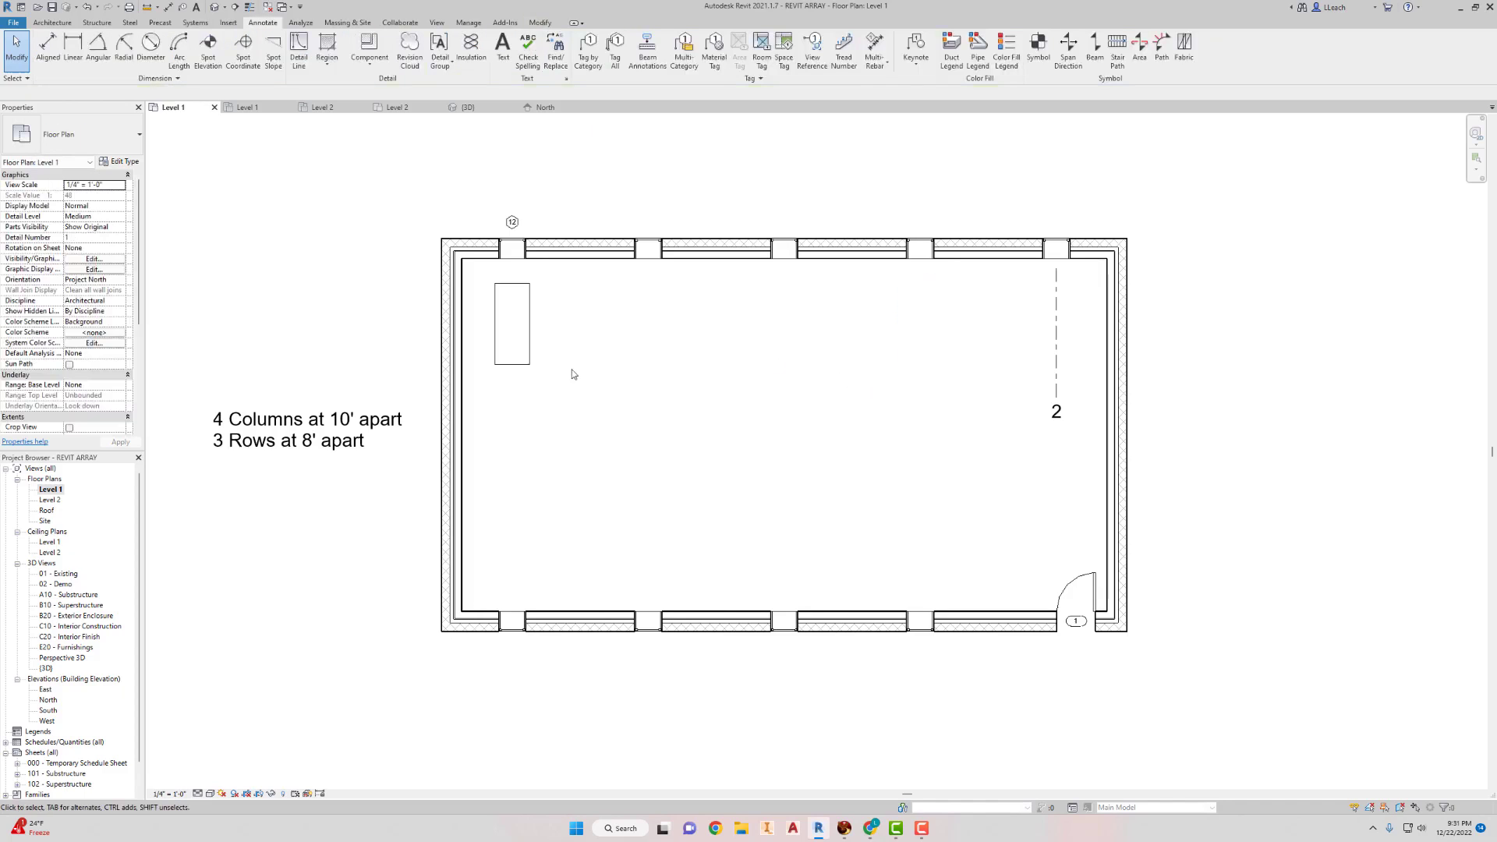
Ungroup the remaining table in the room's upper-left corner and clear the selection.
click(512, 323)
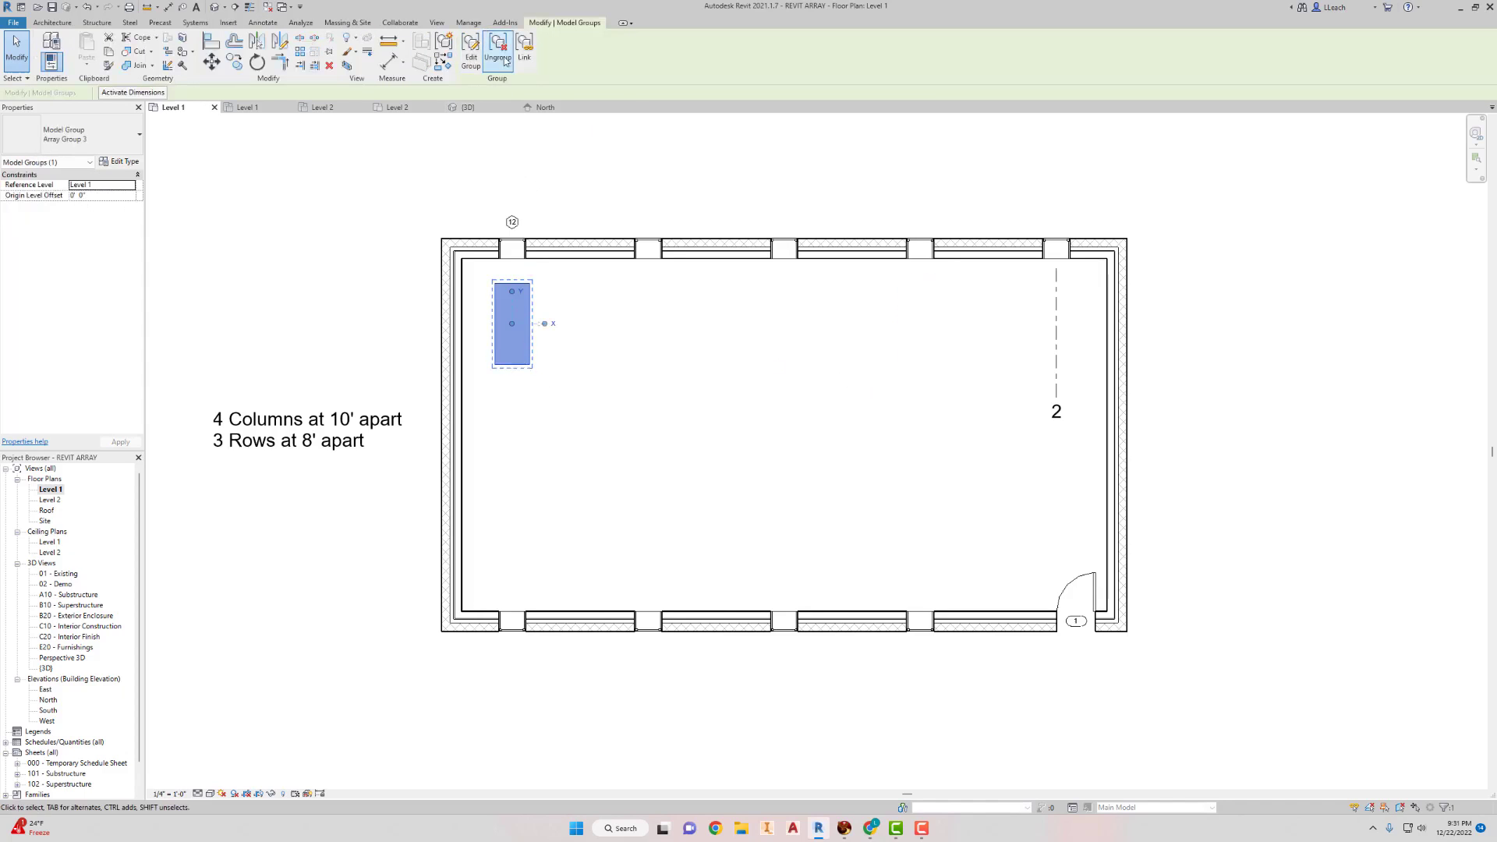
click(503, 61)
click(387, 263)
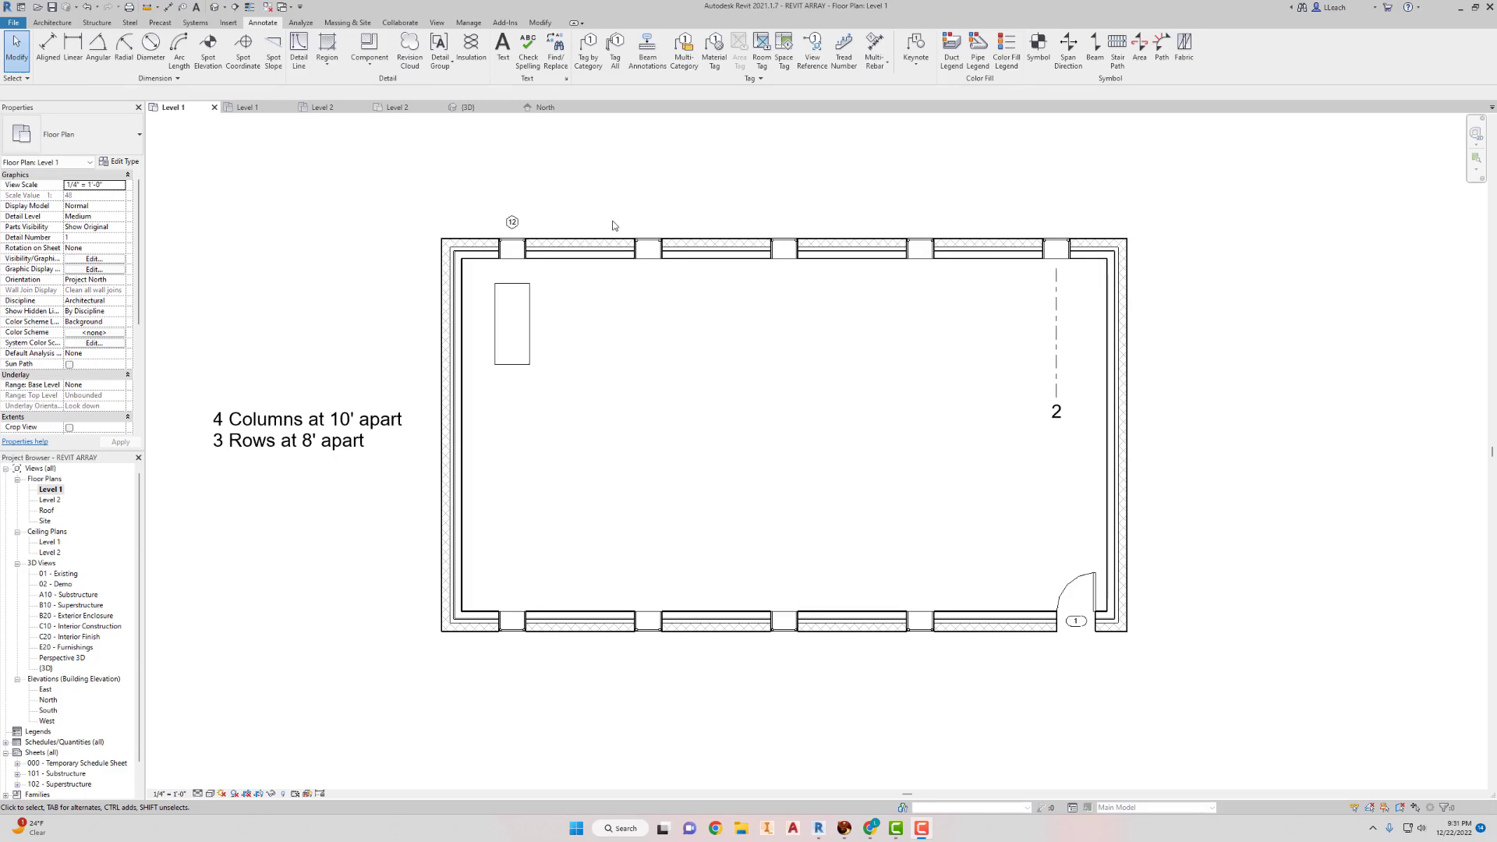
Array the single table horizontally as 5 grouped items, placing the second item 10' from the first.
click(530, 318)
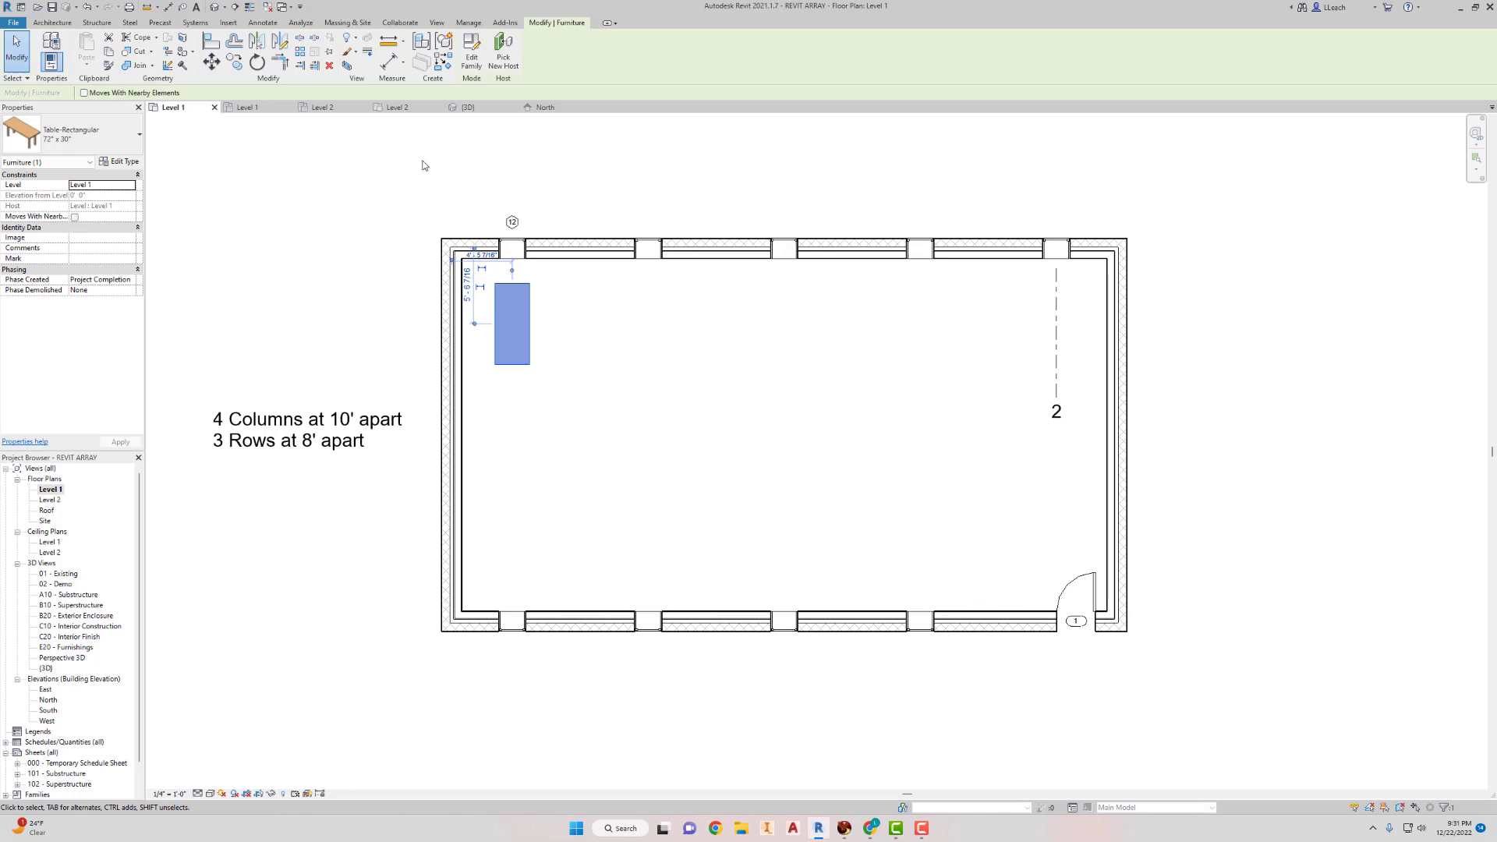
click(300, 53)
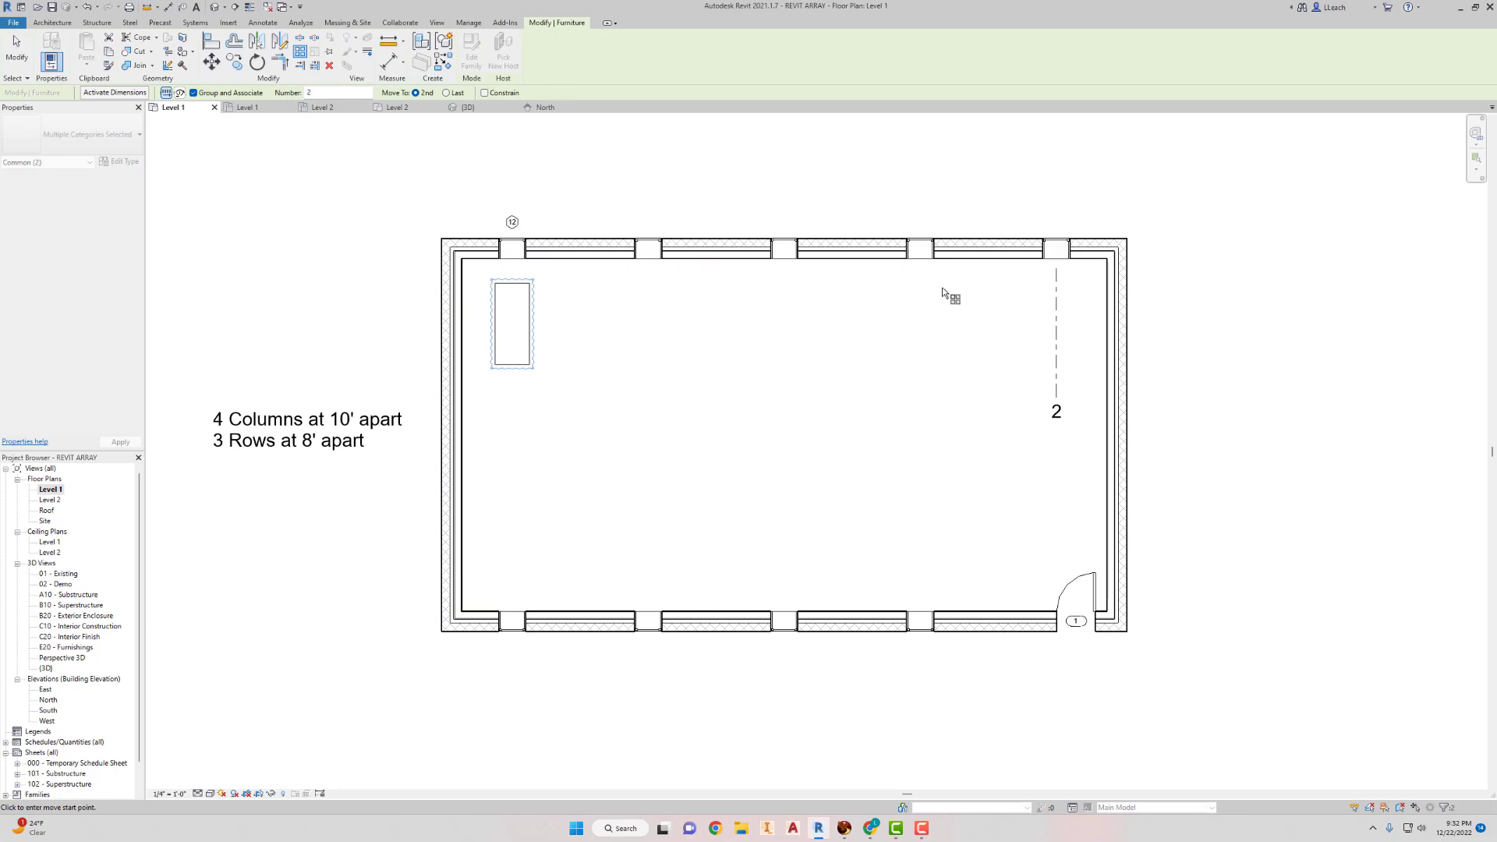
double_click(310, 93)
click(513, 323)
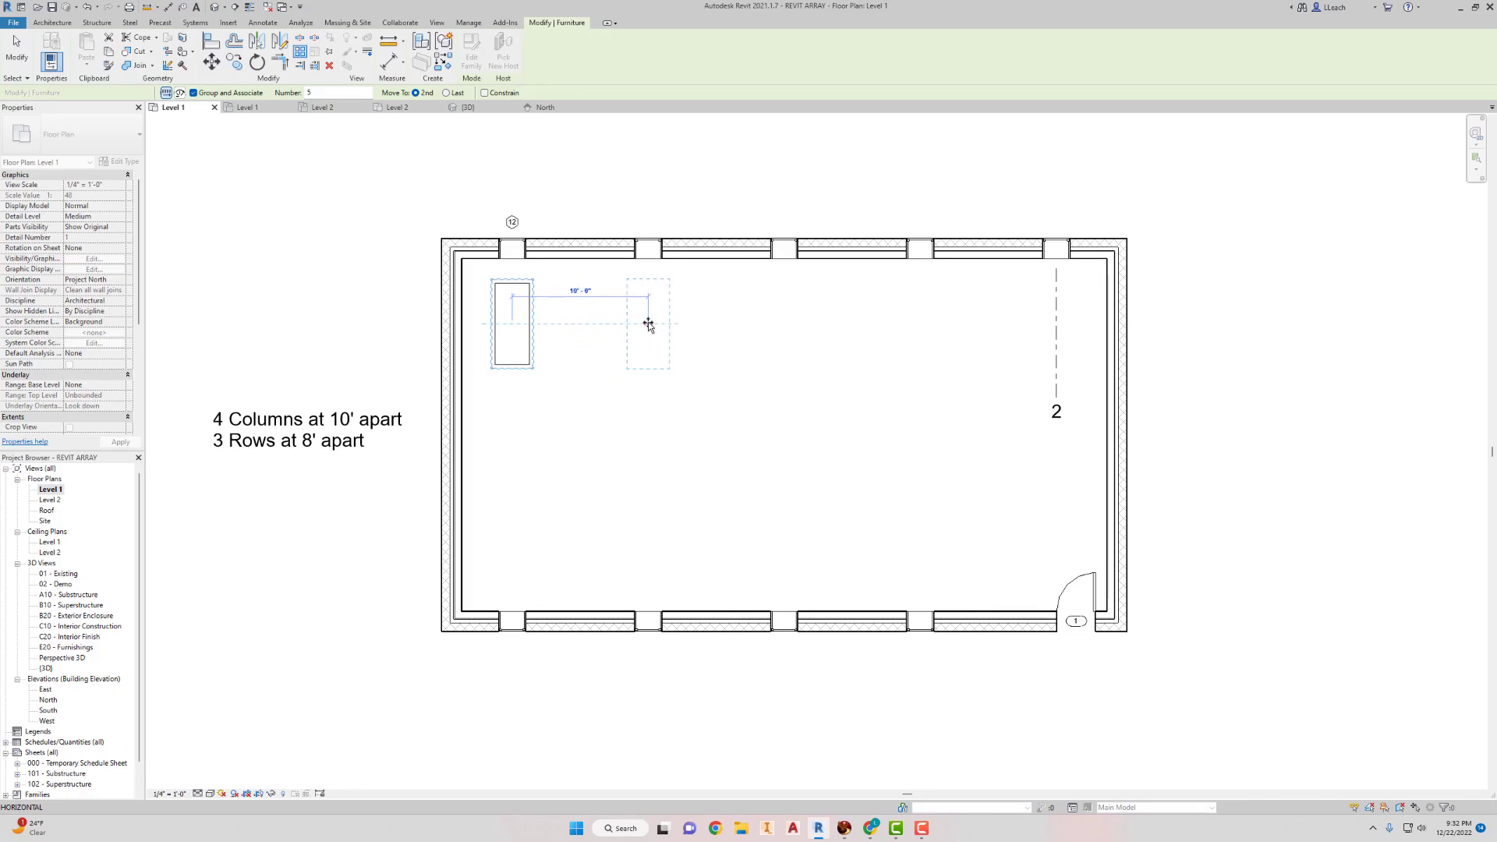
click(648, 323)
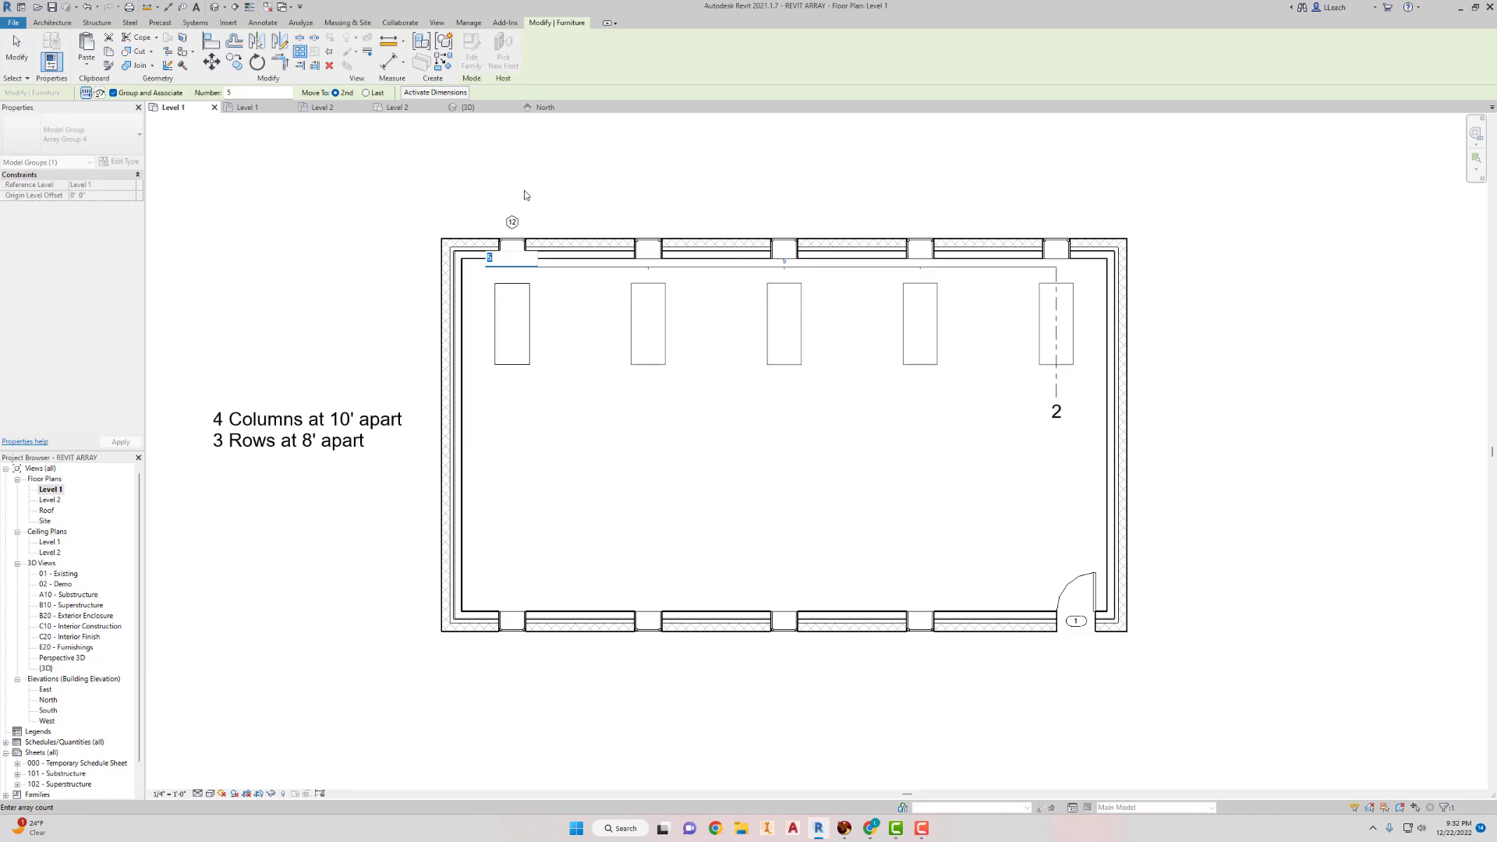
key(Return)
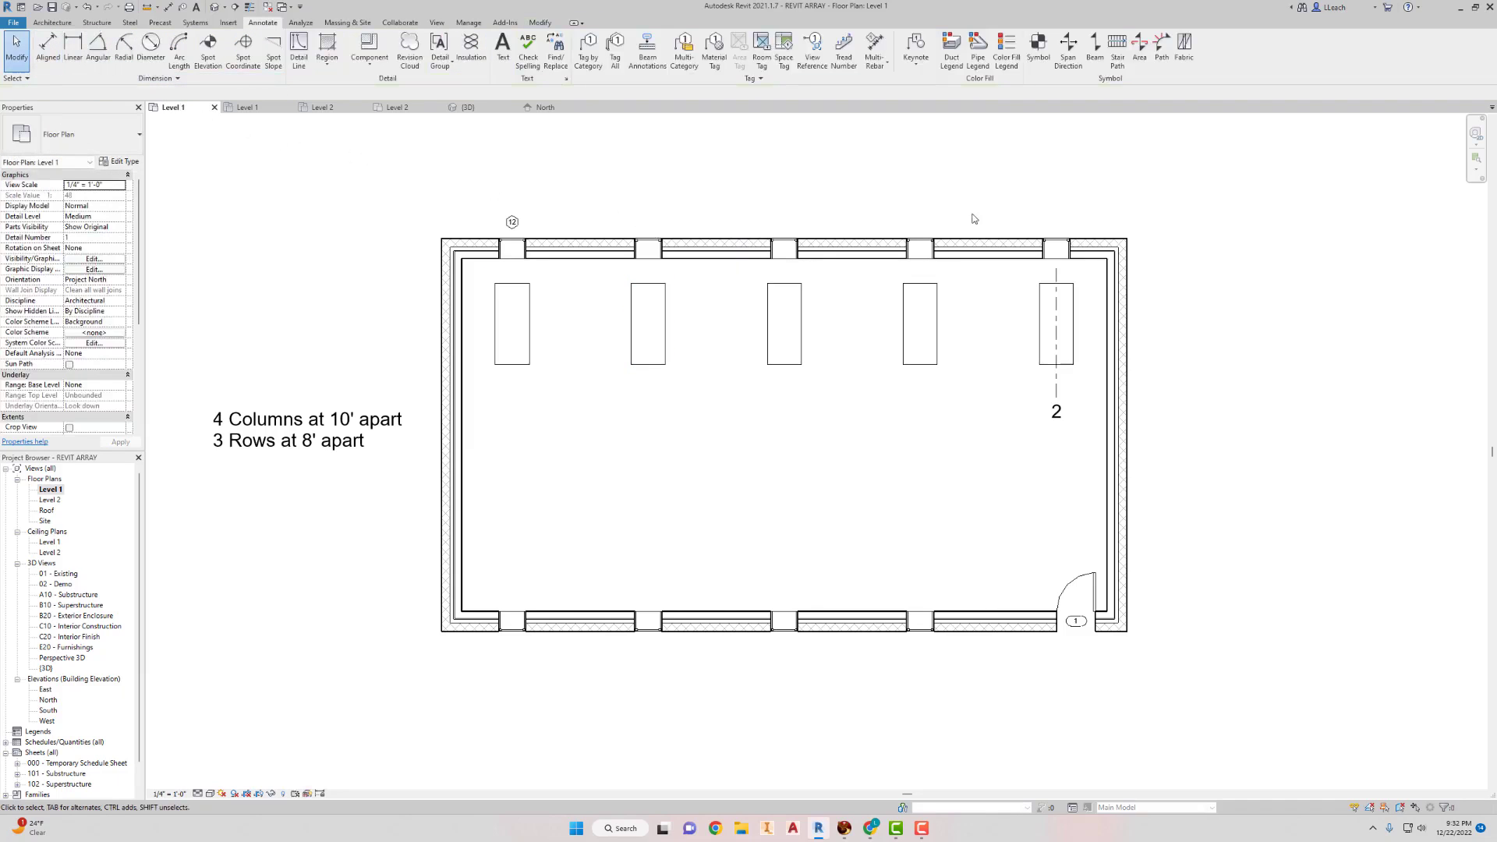
click(1059, 312)
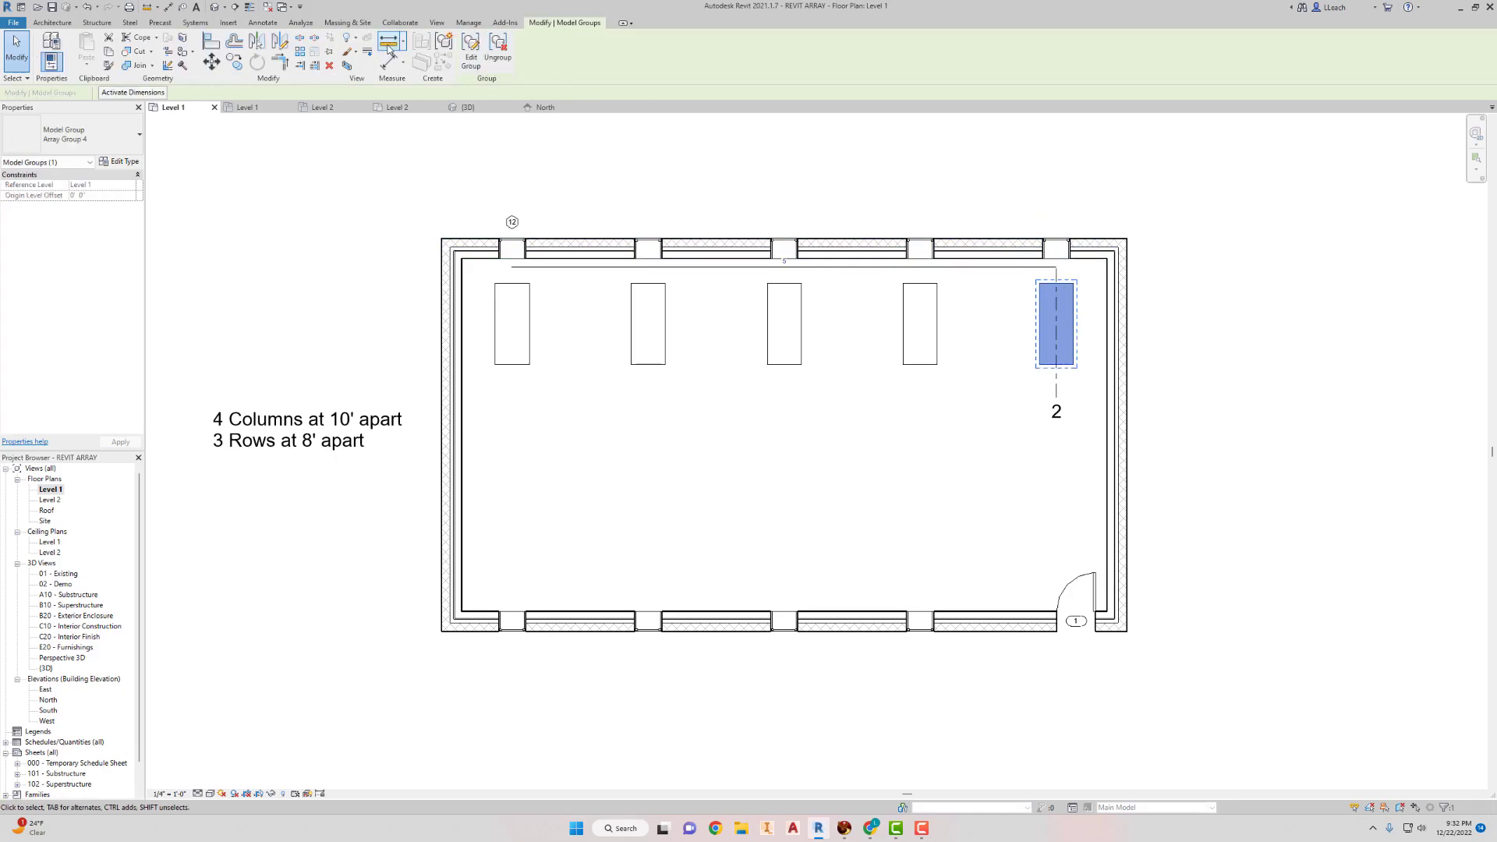
key(d)
key(l)
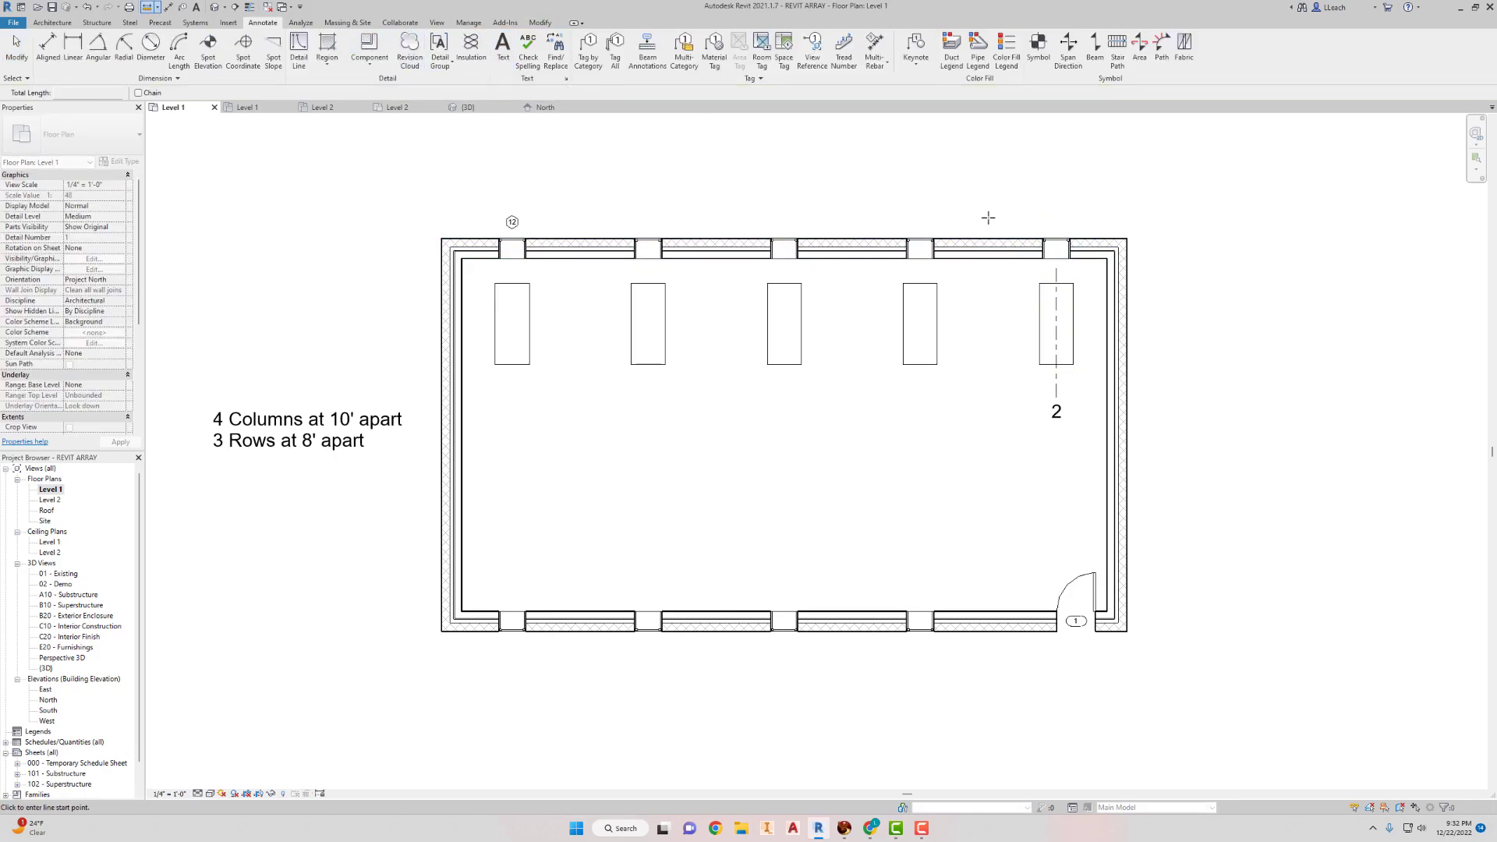
click(1073, 322)
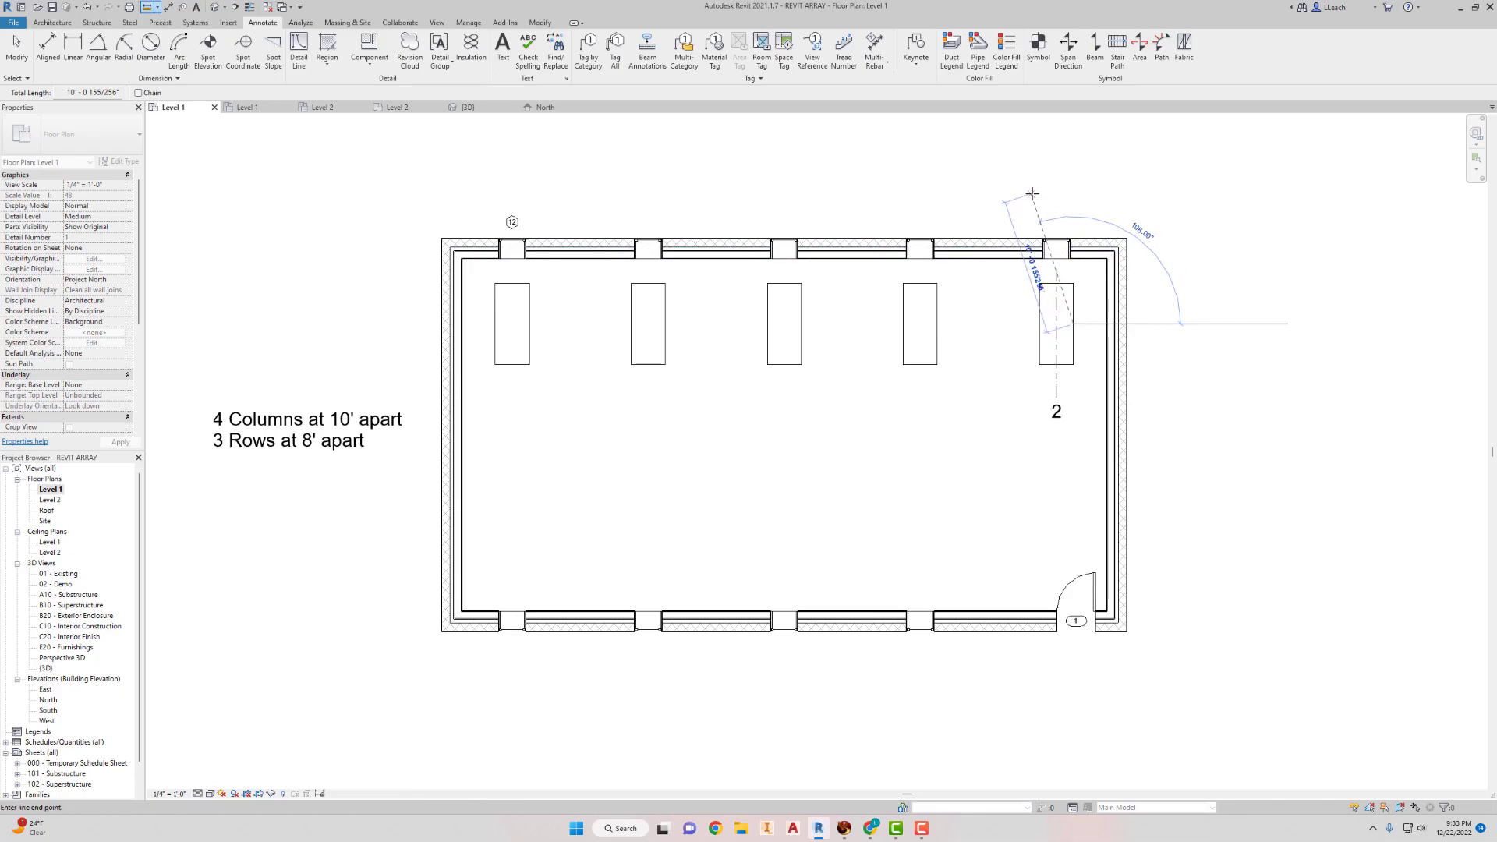
key(Escape)
key(Escape)
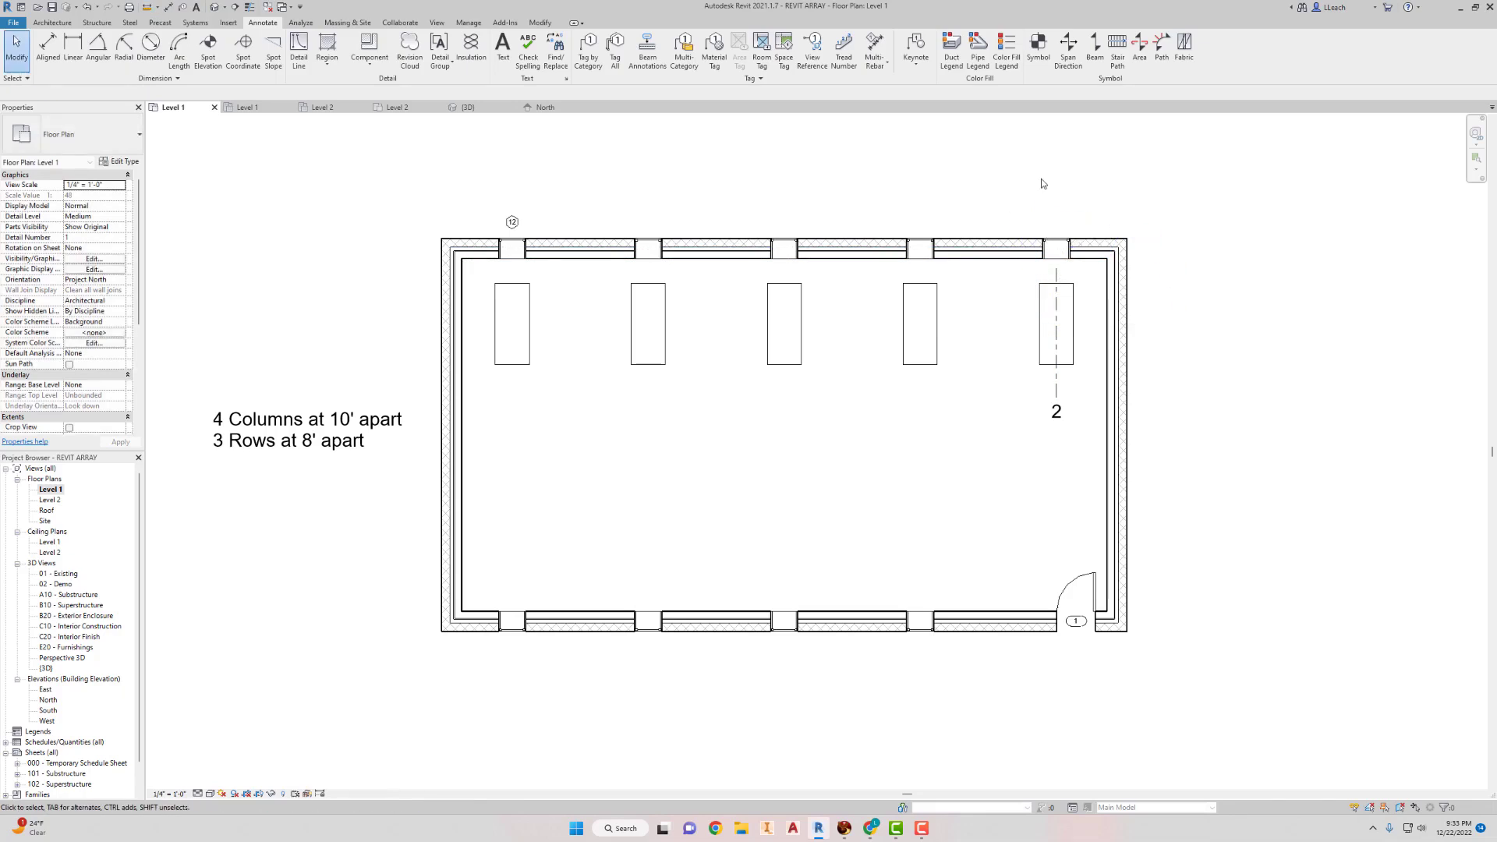
Delete the second, third, fourth and fifth tables of the arrayed row, keeping only the first table.
click(666, 329)
key(Delete)
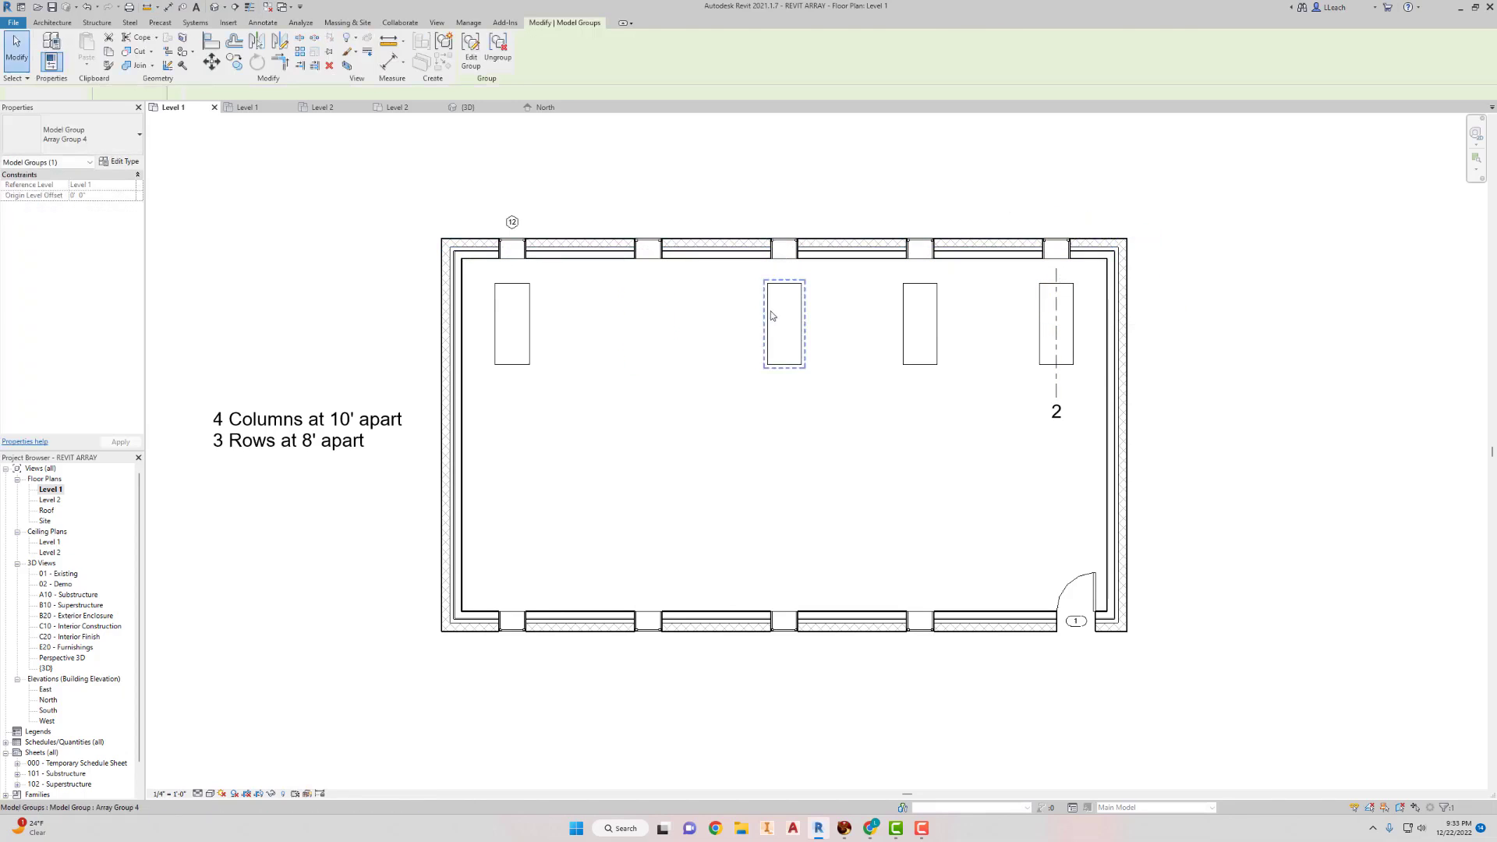
click(766, 321)
key(Delete)
click(905, 329)
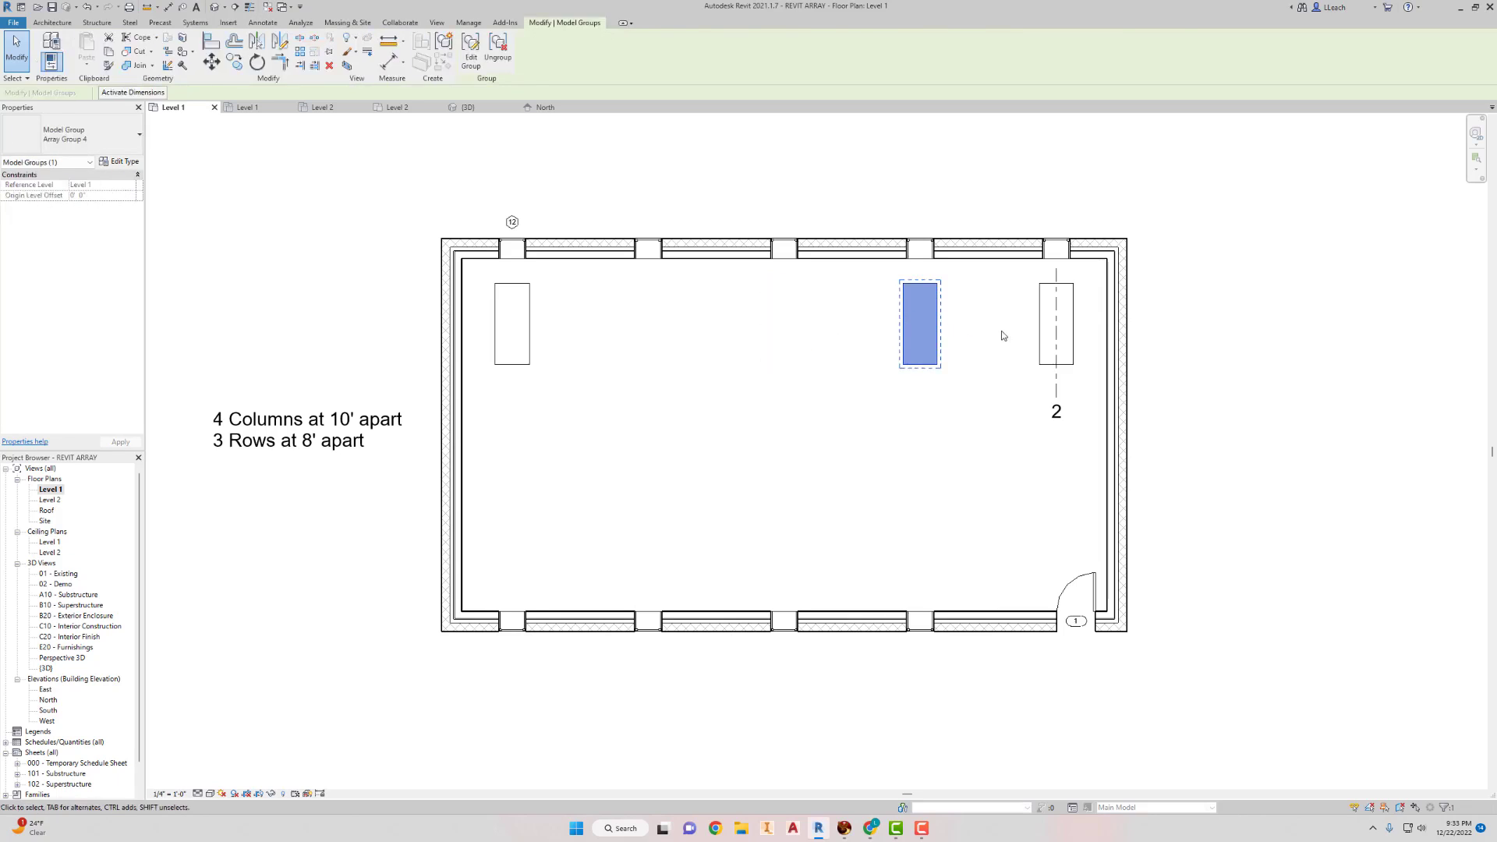
key(Delete)
click(1056, 327)
key(Delete)
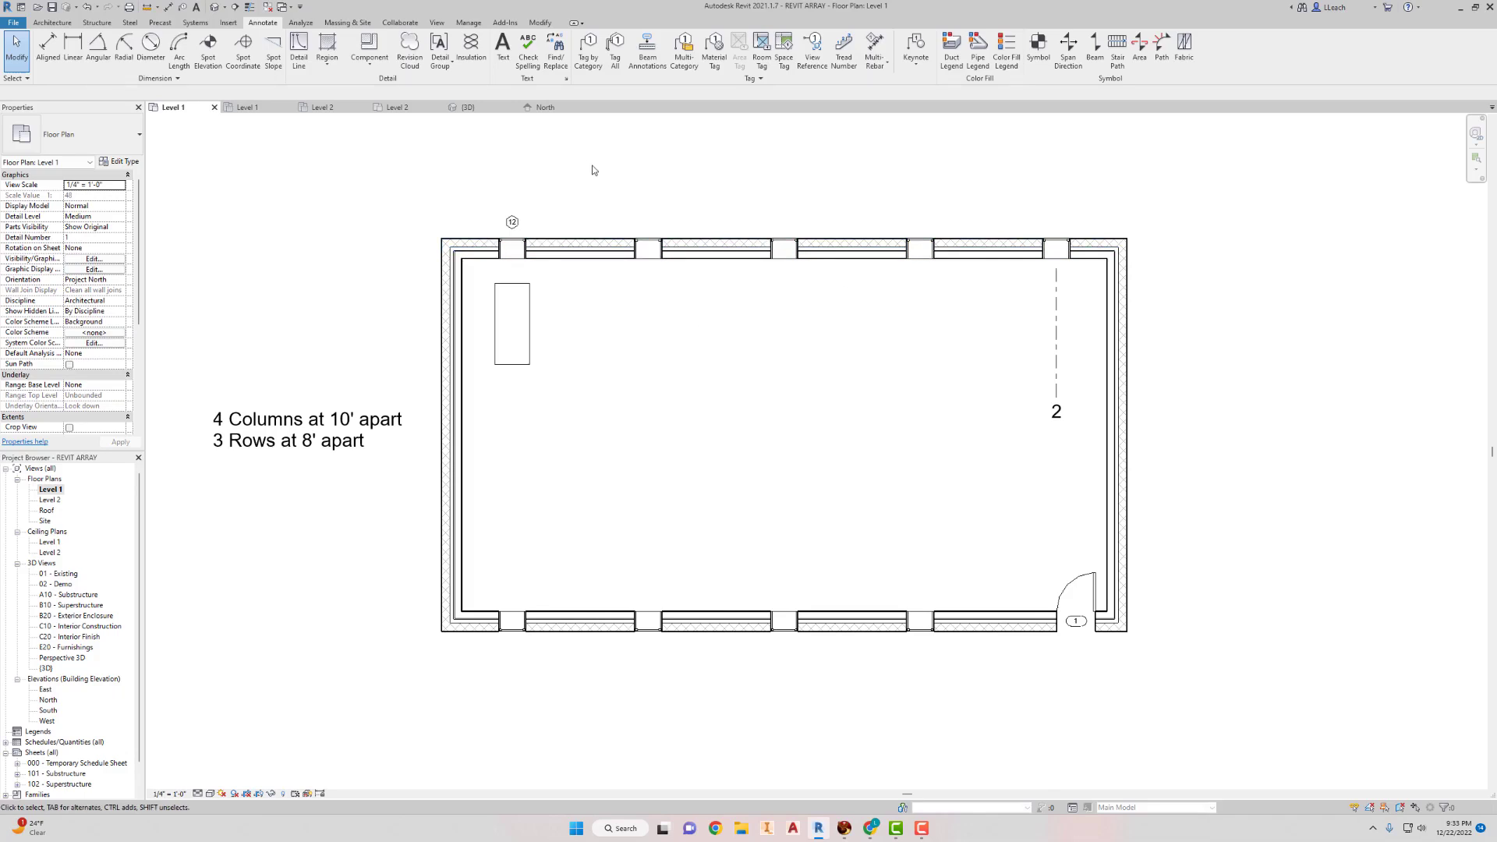
Array the remaining table horizontally as 5 grouped items using the Last option, placing the last item on the dashed line marked 2.
click(531, 317)
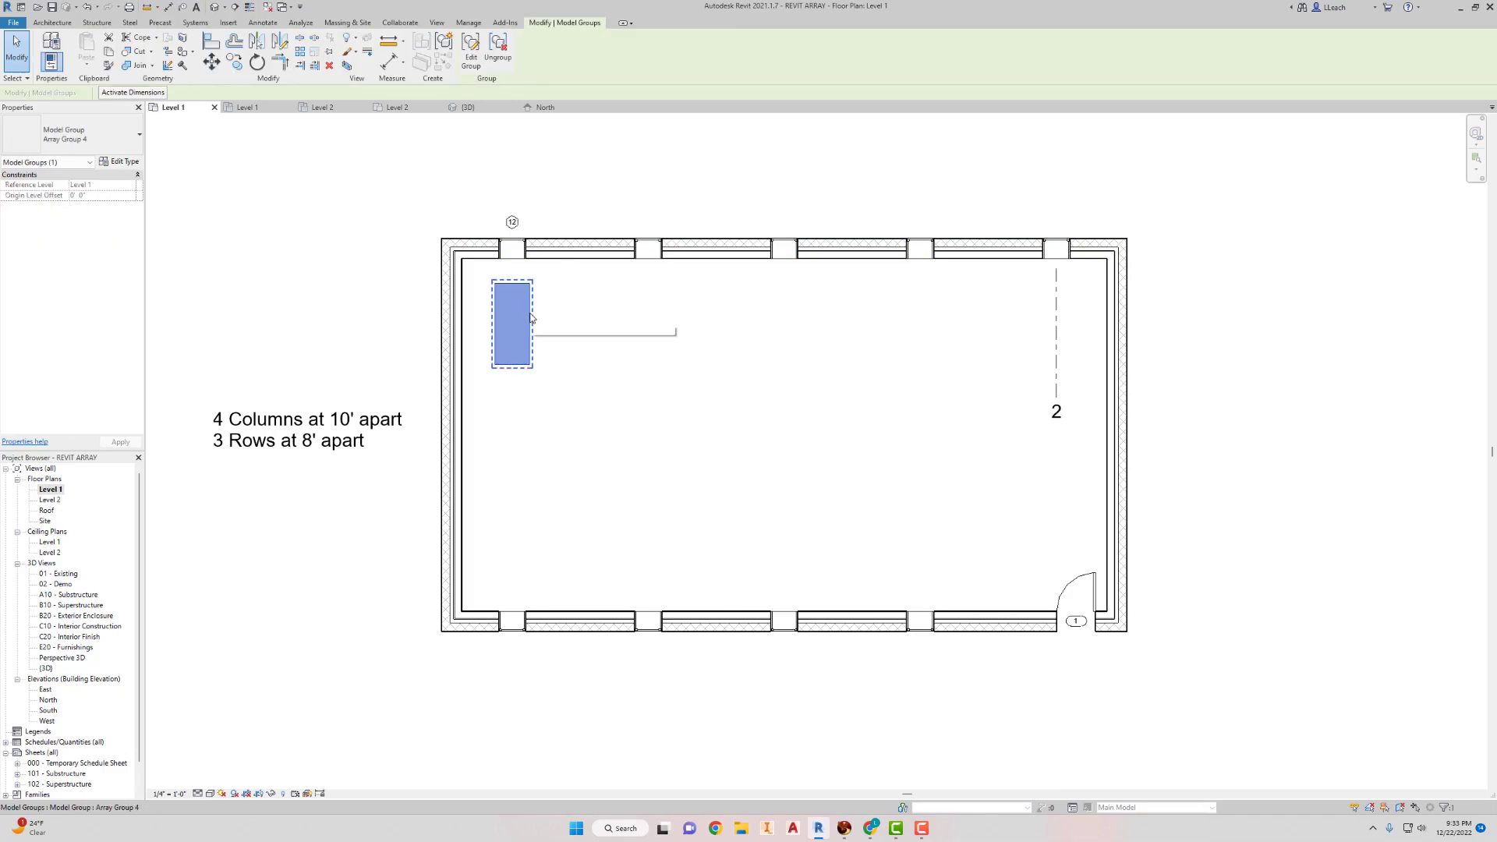
click(301, 56)
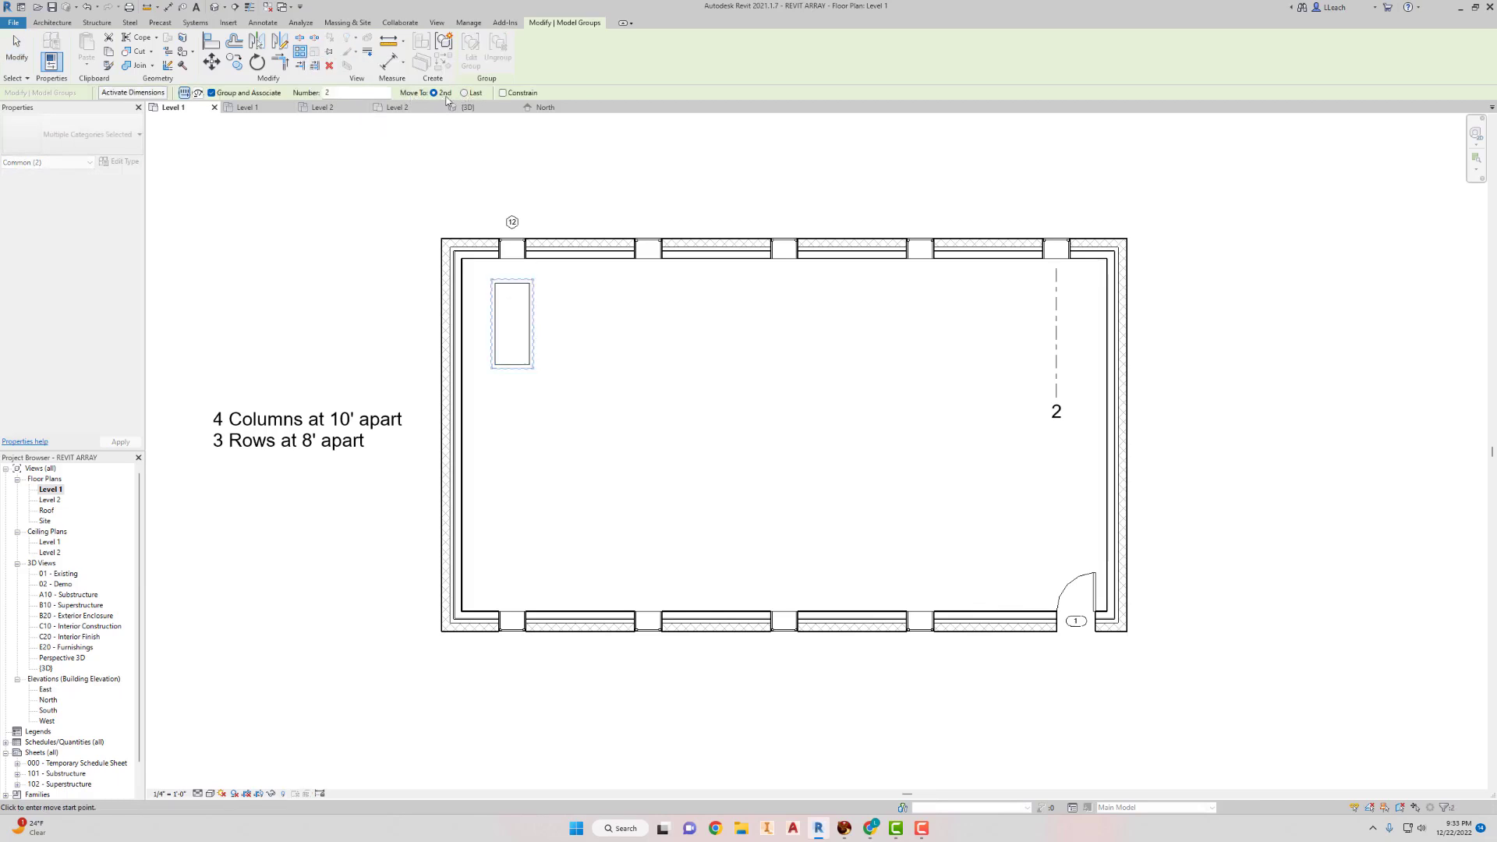
click(464, 93)
drag(338, 93, 319, 93)
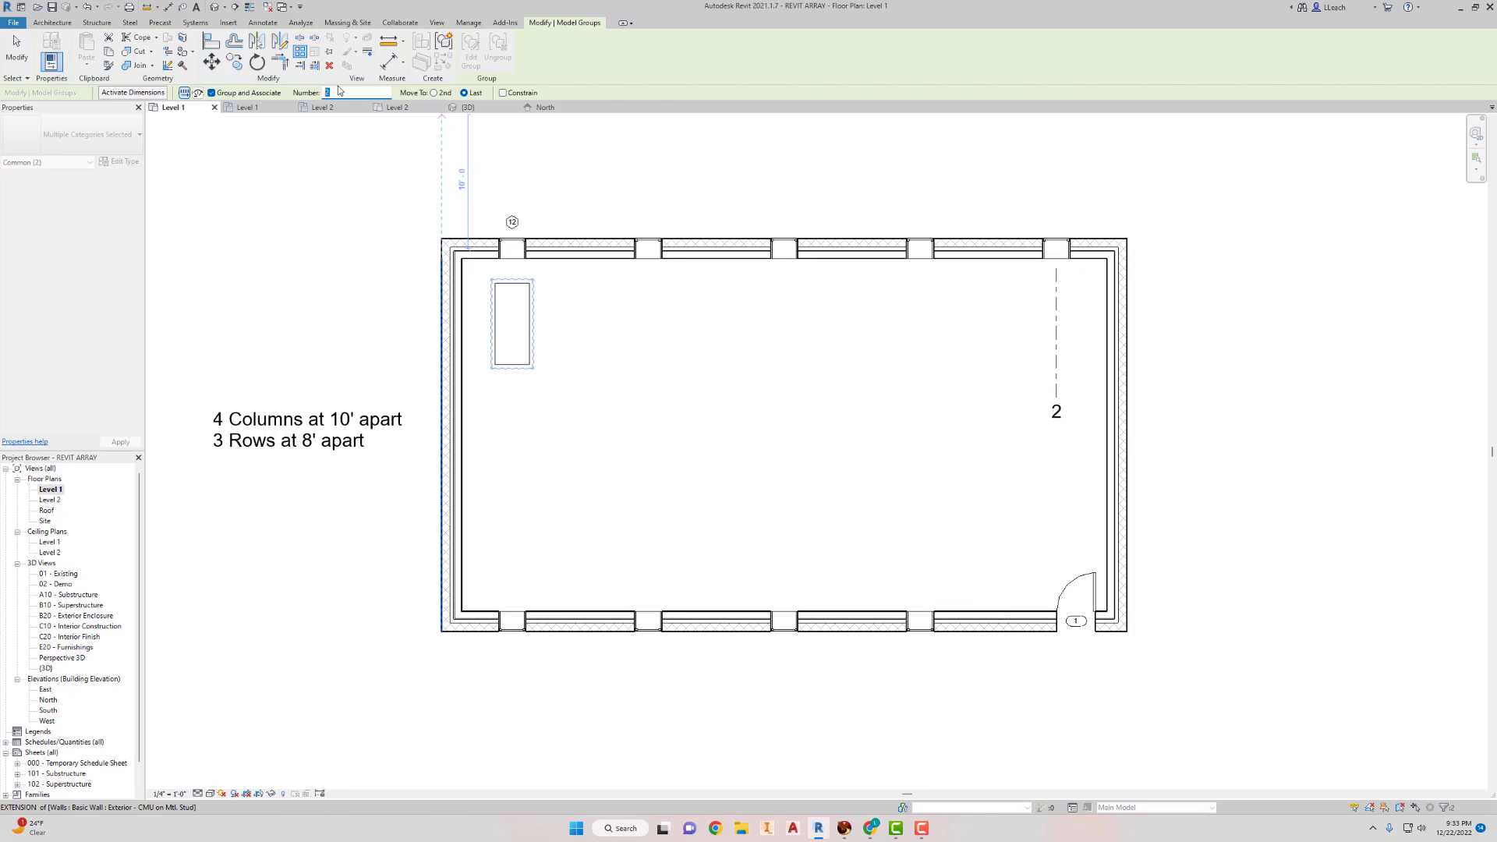
click(513, 324)
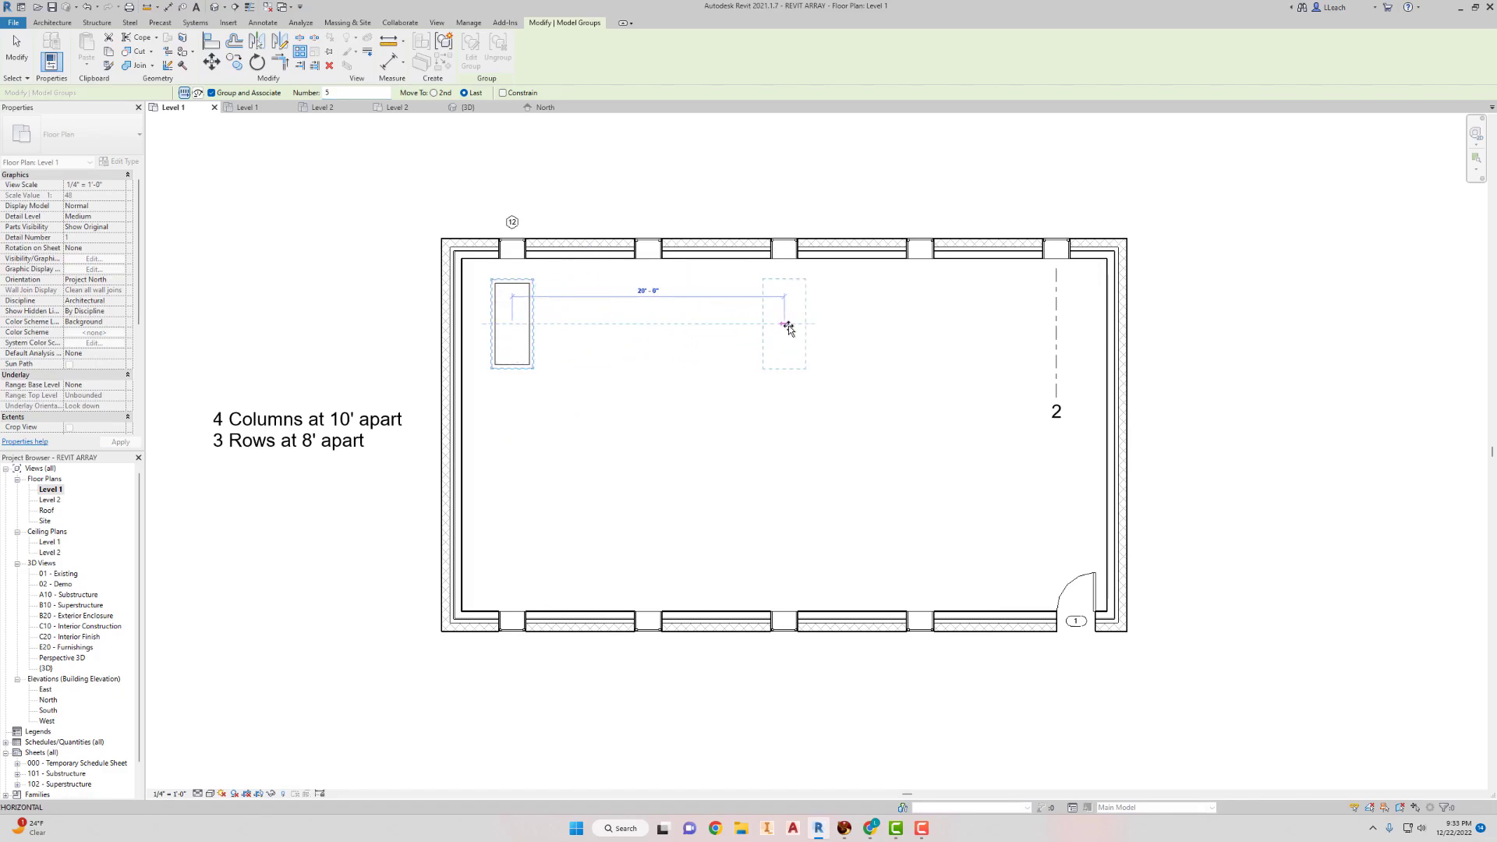
click(1057, 325)
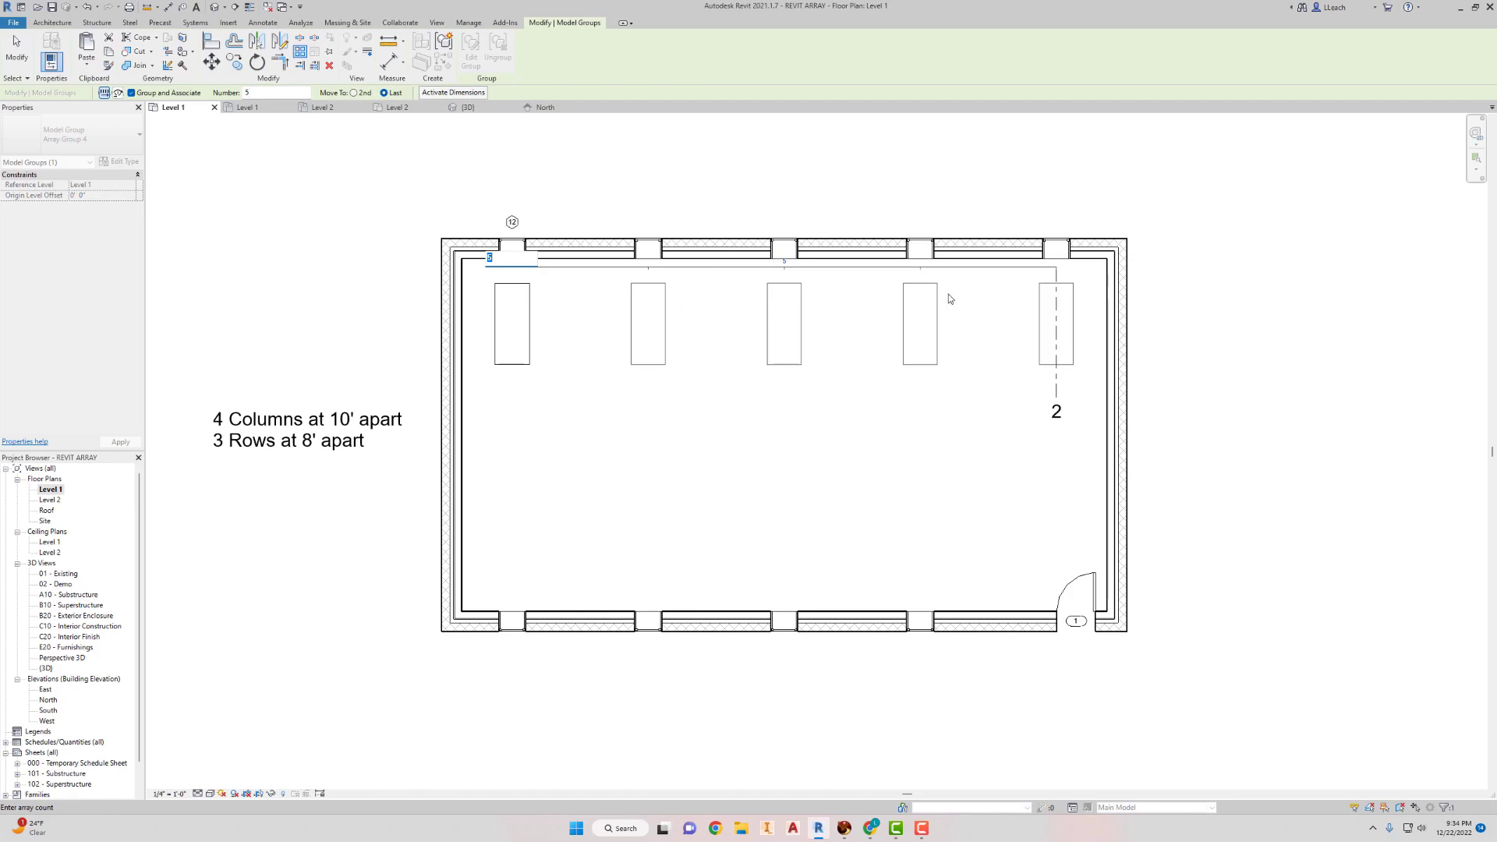
key(Return)
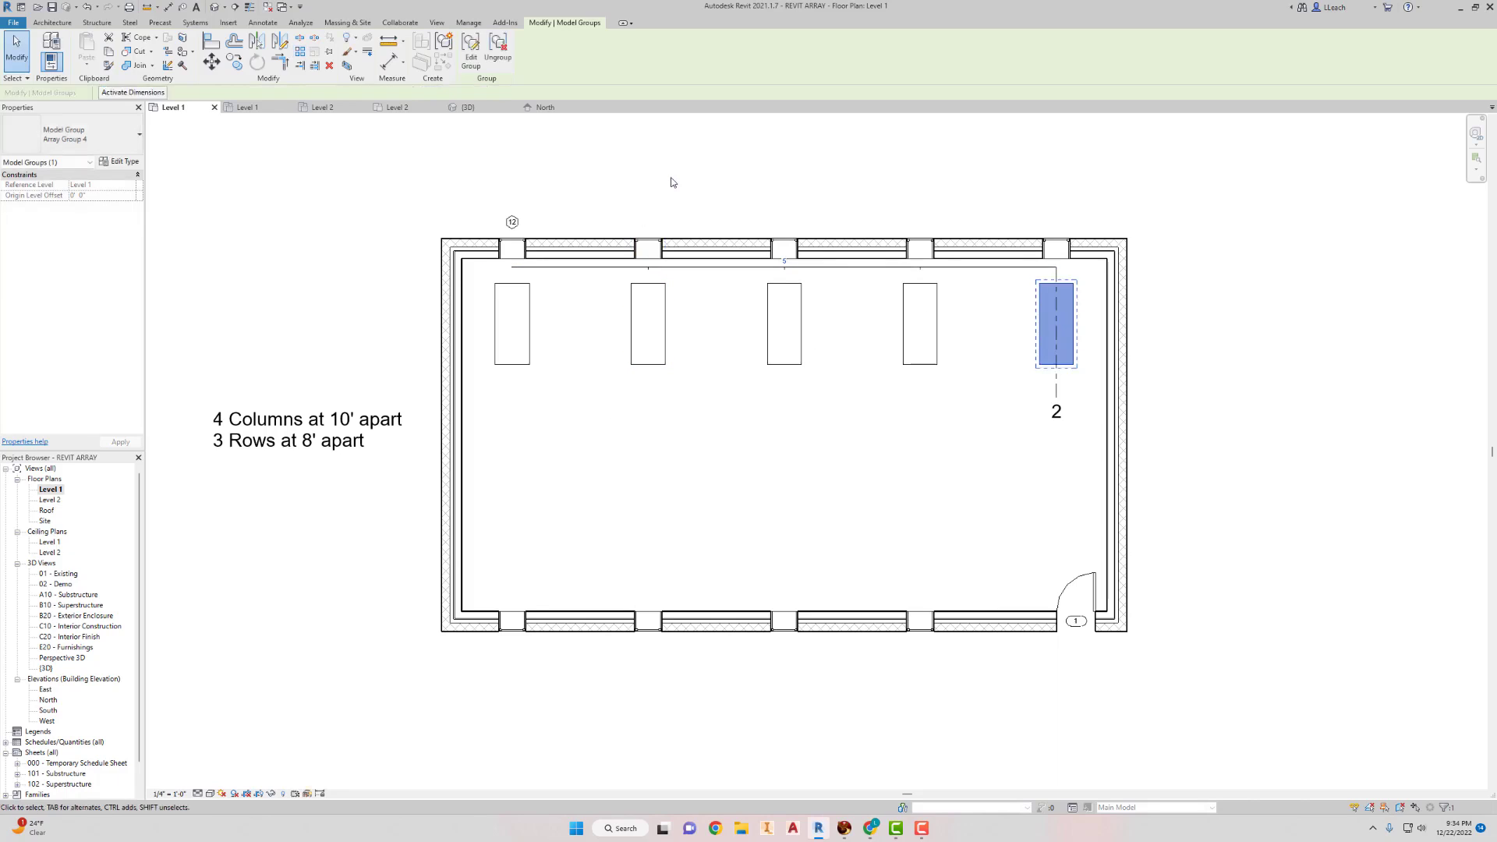
click(671, 180)
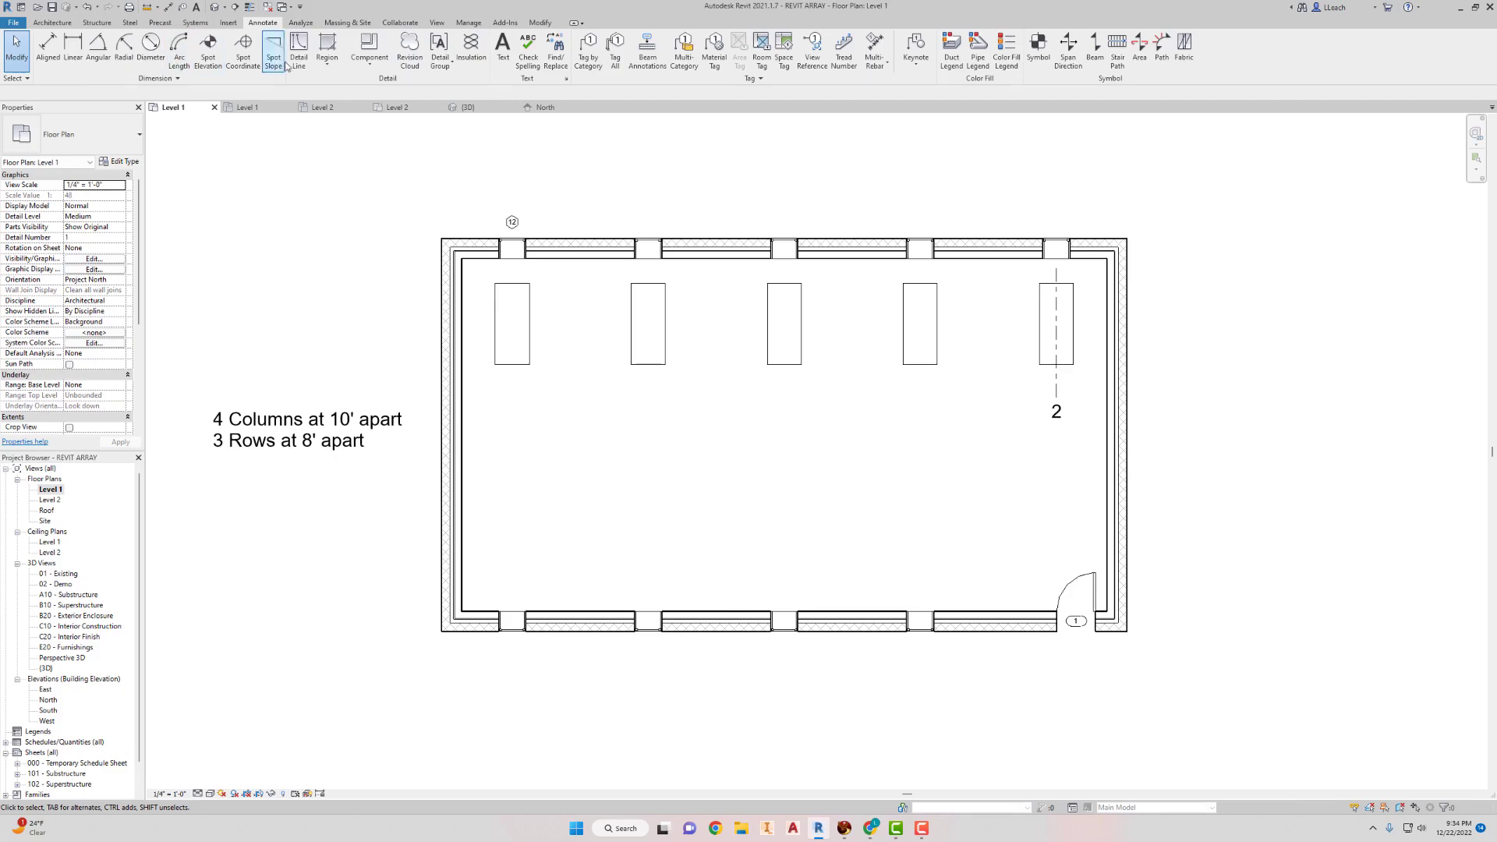
Measure the centre-to-centre distance between the first and second tables in the row.
click(529, 320)
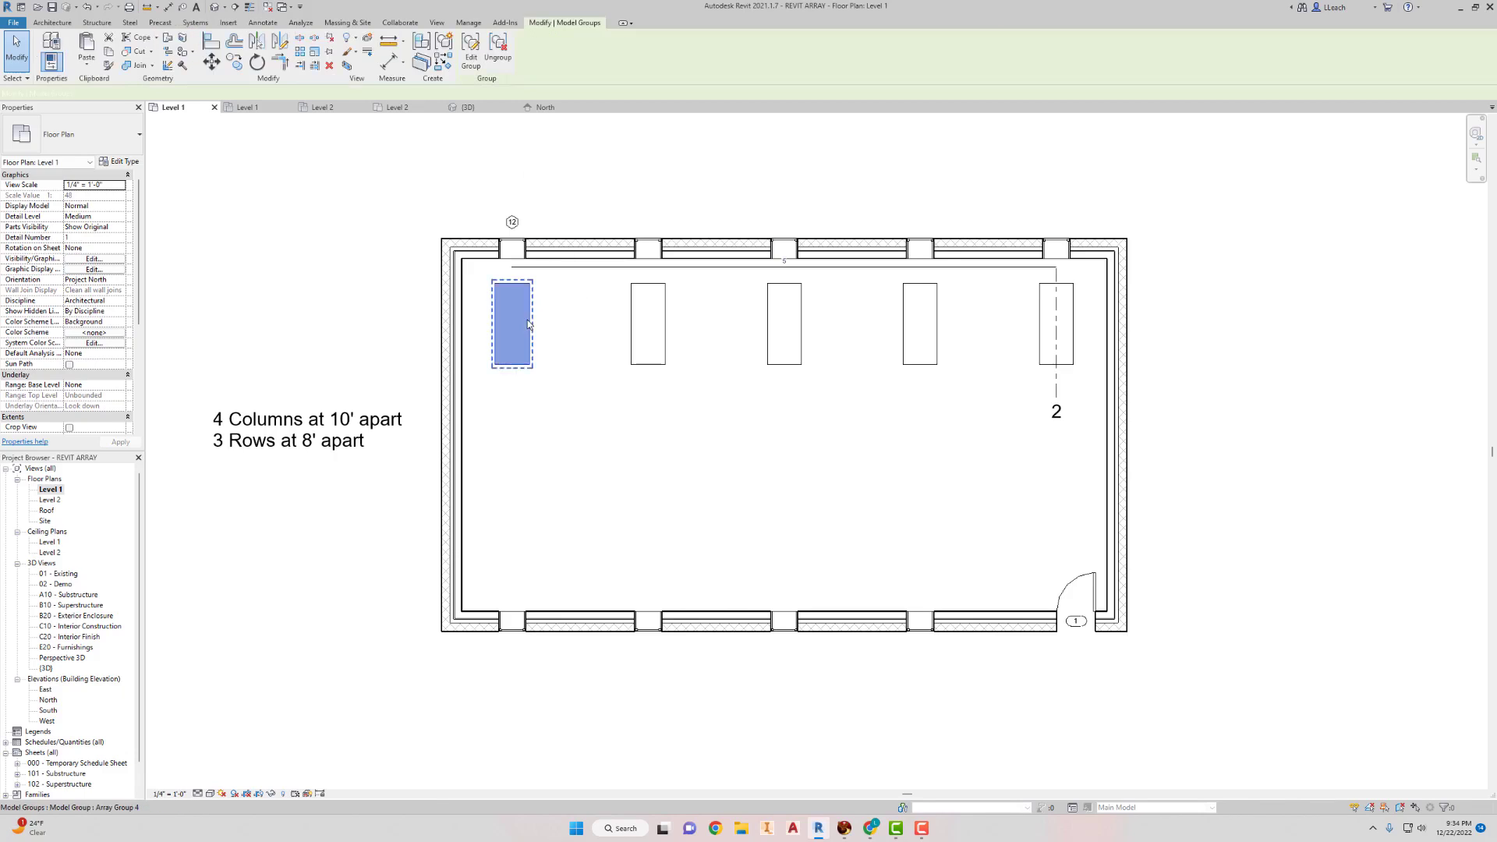
click(390, 48)
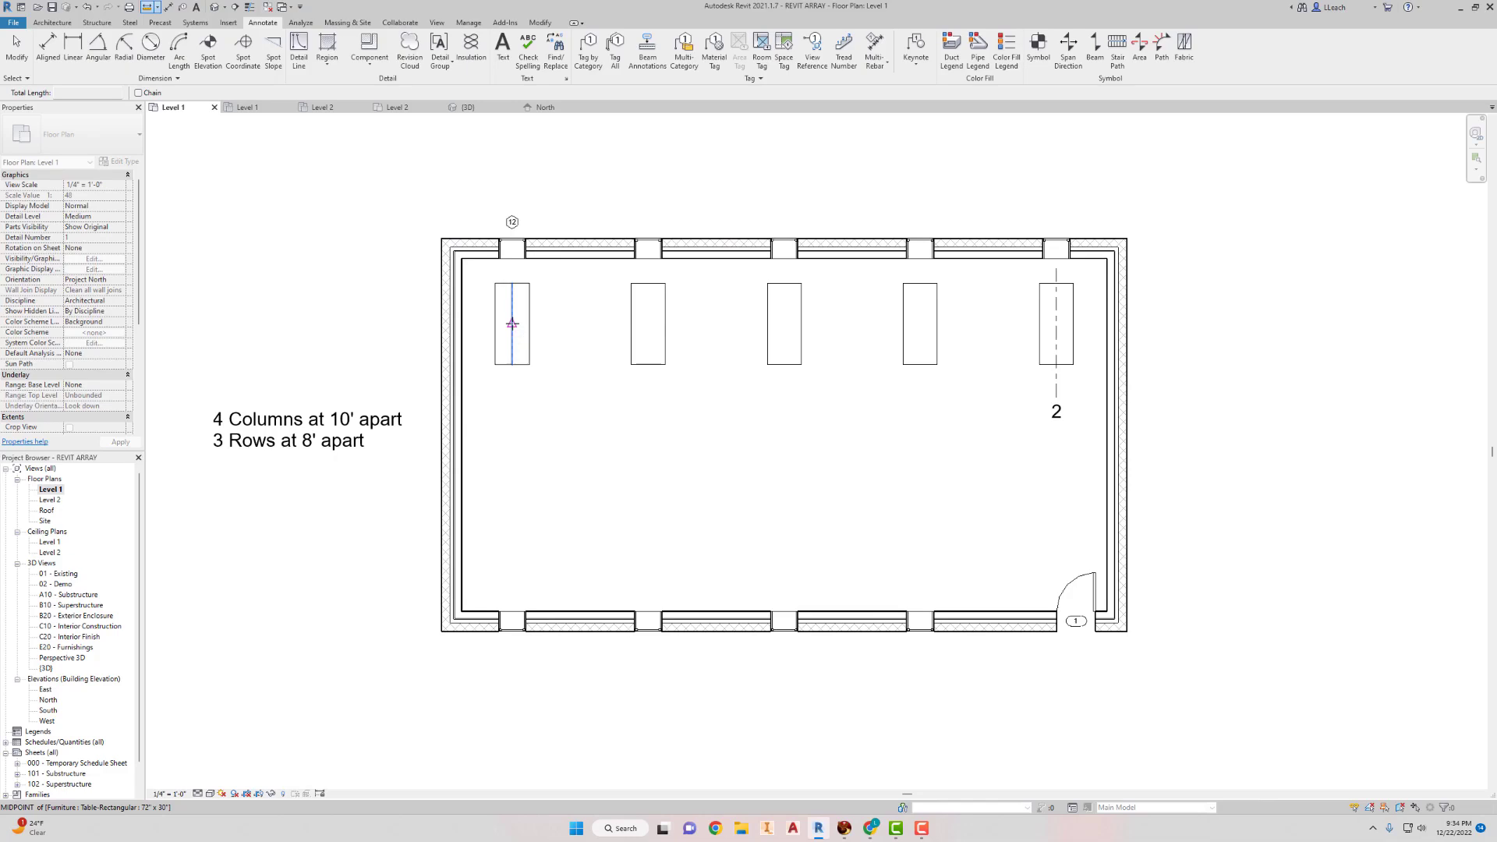
click(512, 323)
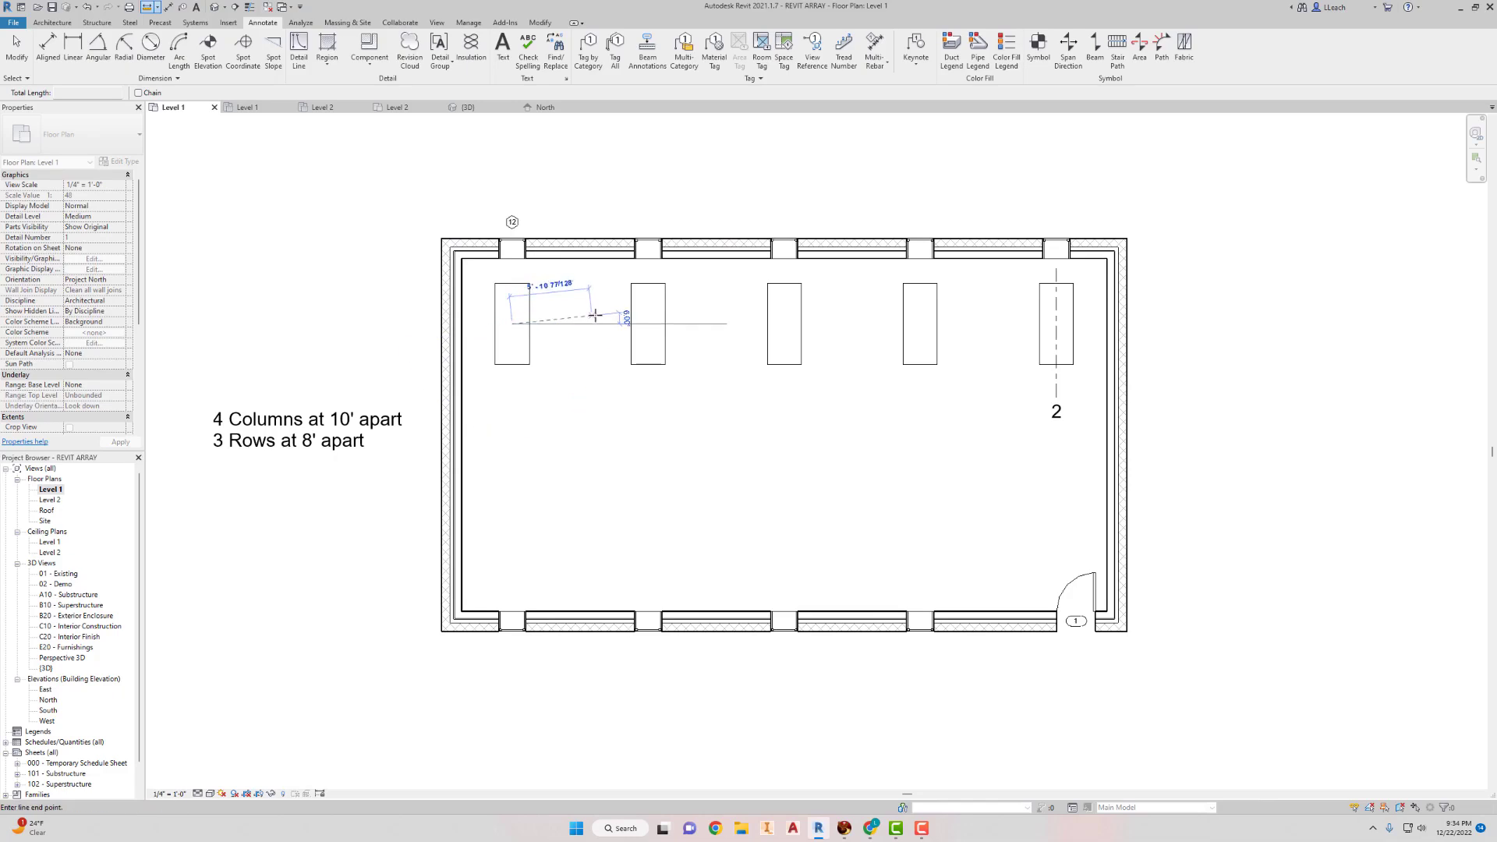
click(648, 323)
key(Escape)
key(Escape)
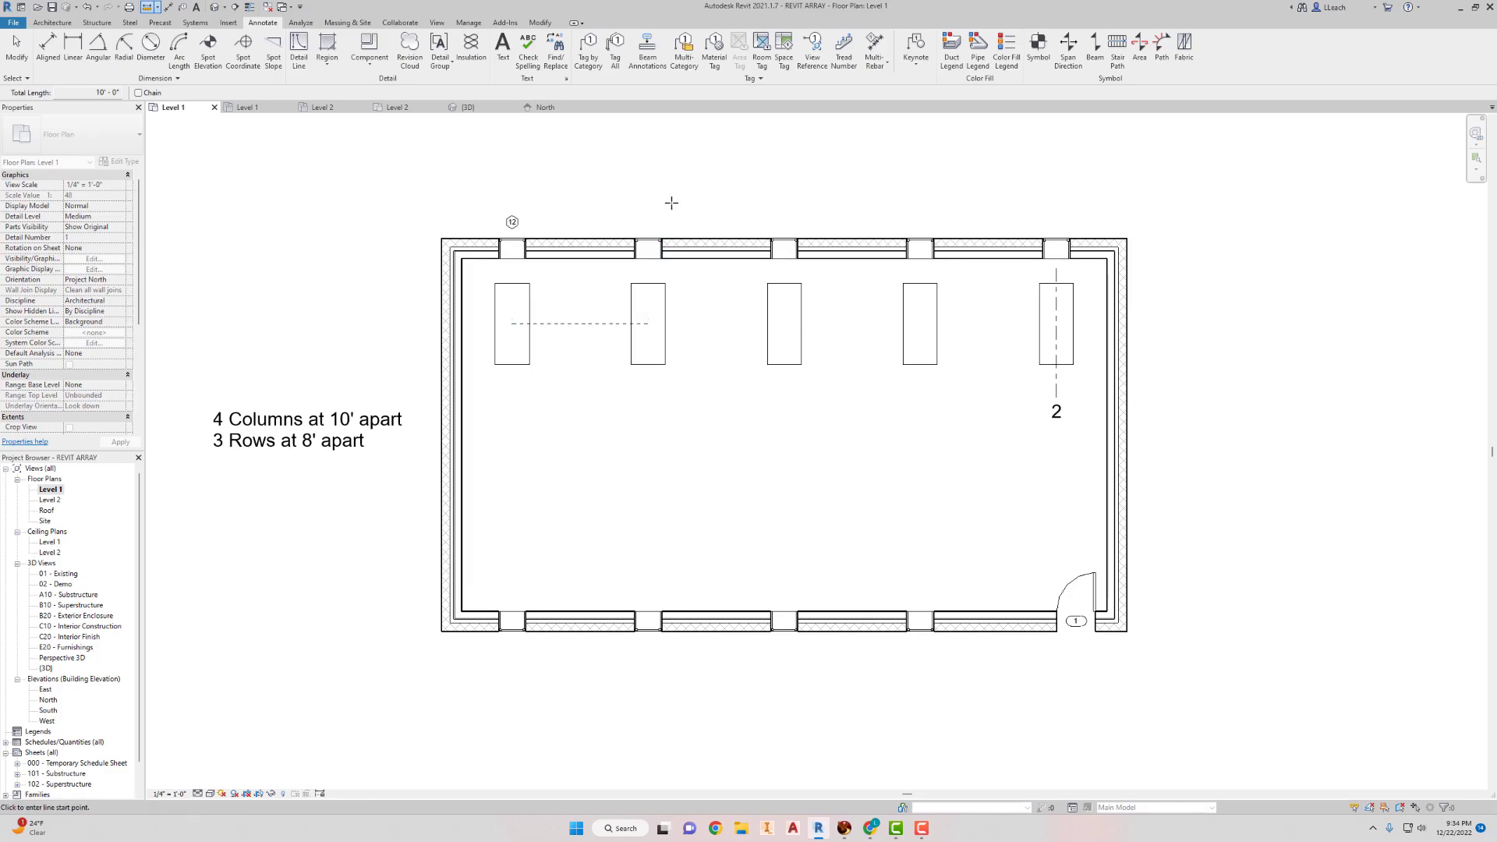